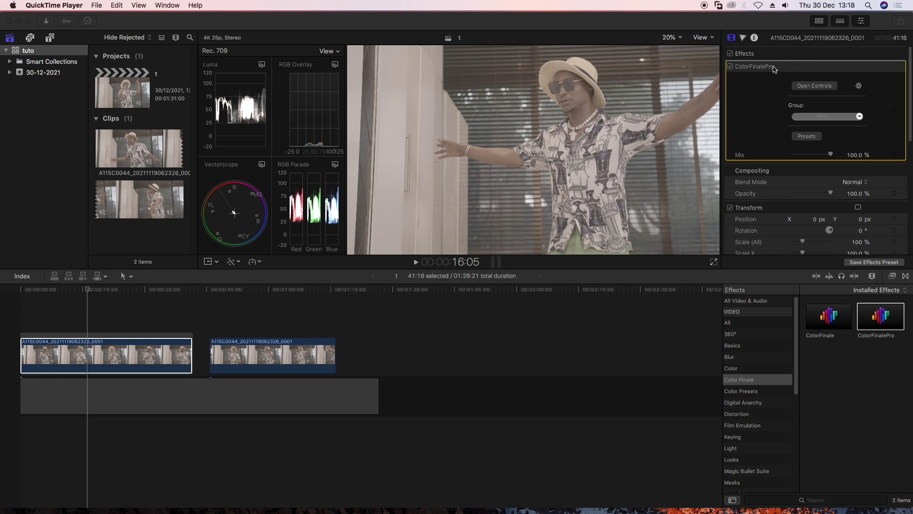
In Finder, open the LUTs Color Grading Pack by IWLTBAP folder and look through the 3DL version's Standard LUTs
left_click(737, 67)
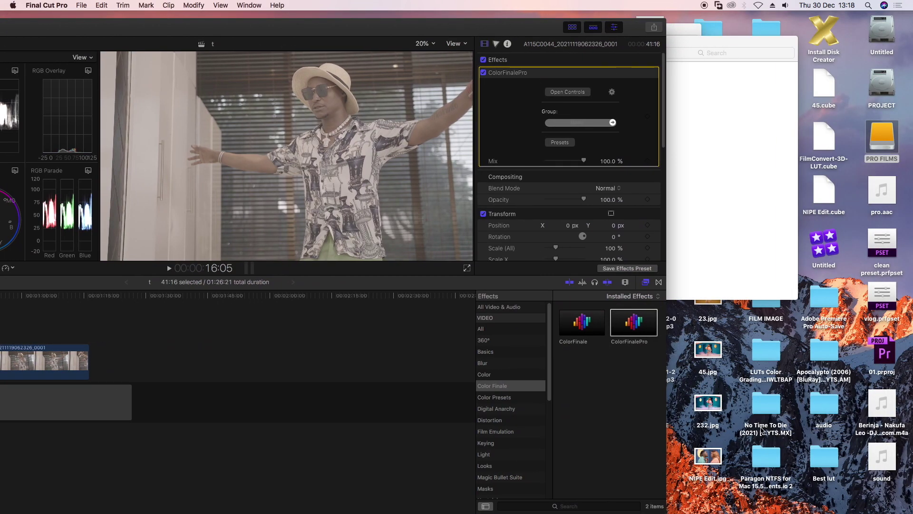
double_click(773, 370)
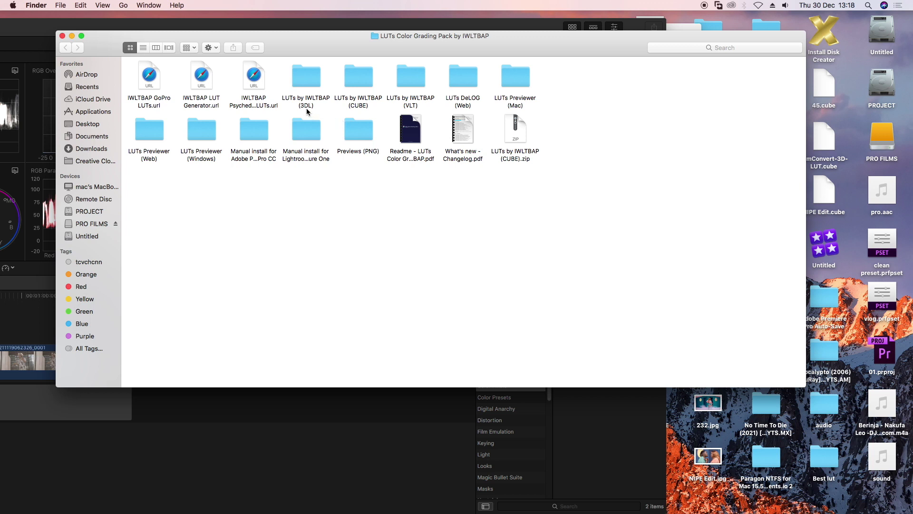
left_click(360, 72)
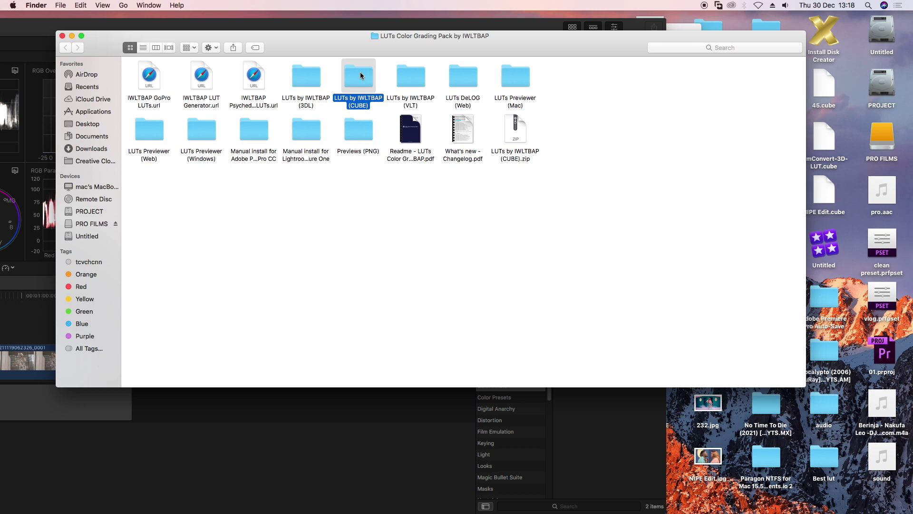
double_click(303, 79)
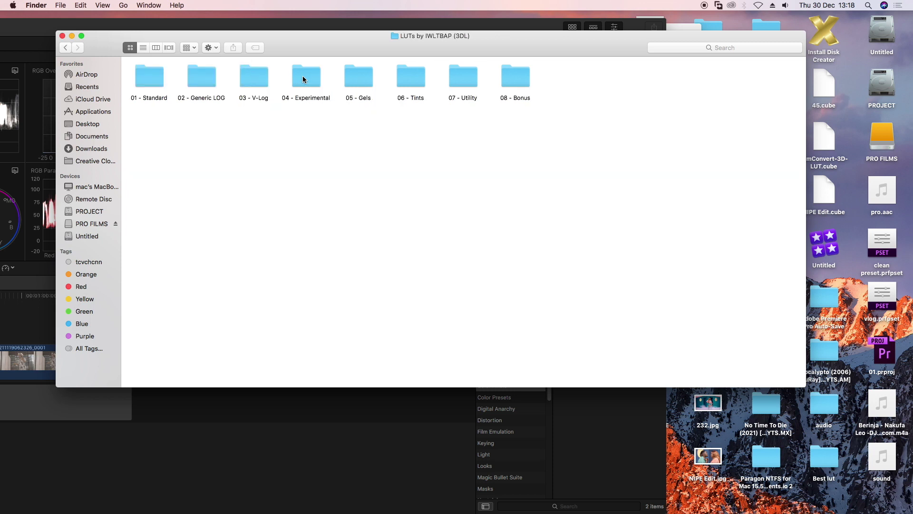
left_click(146, 68)
double_click(149, 75)
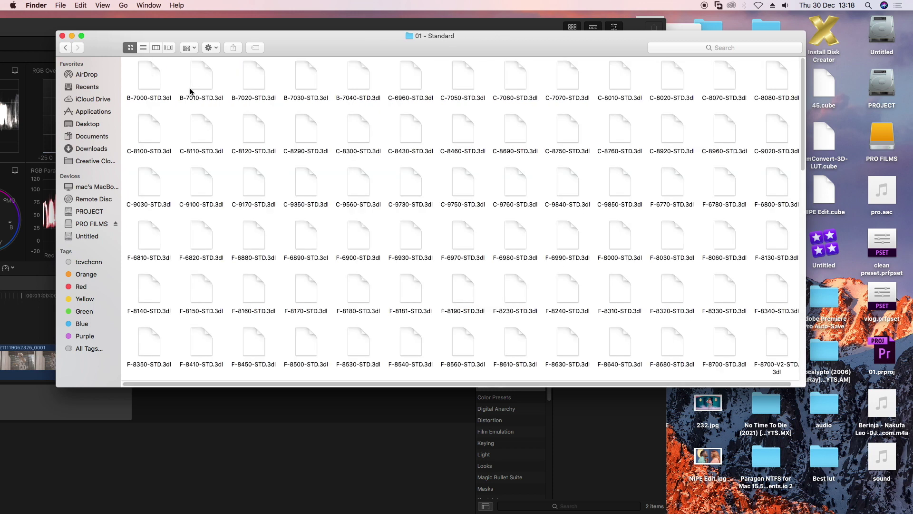
left_click(66, 47)
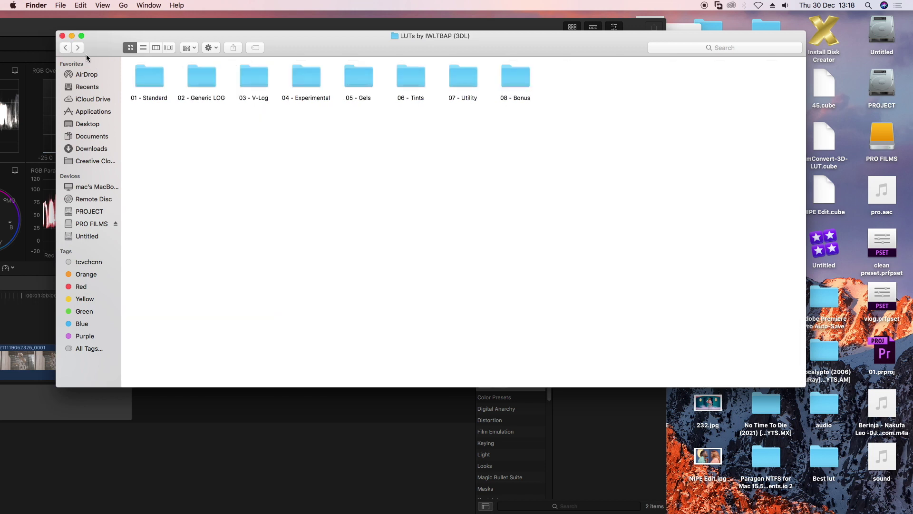
left_click(65, 48)
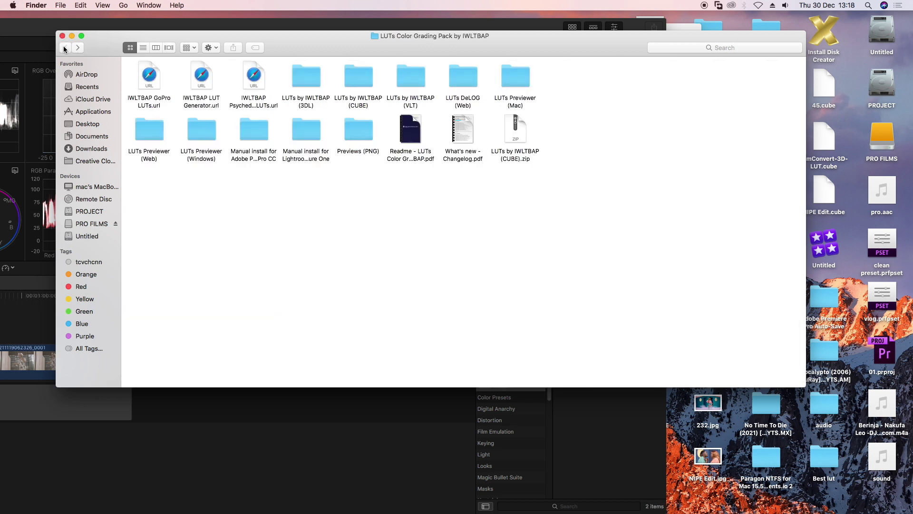
Examine the Standard and Generic LOG LUT files in the LUTs by IWLTBAP (CUBE) folder
double_click(364, 73)
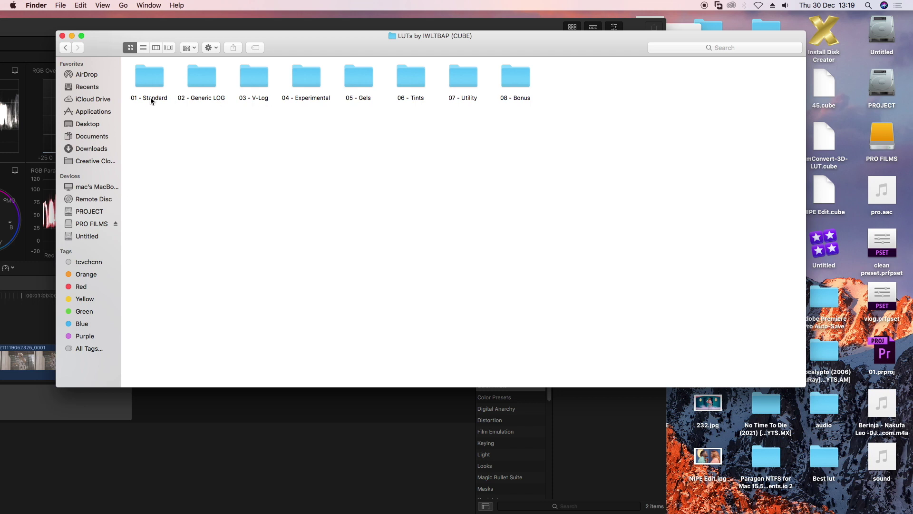
double_click(158, 80)
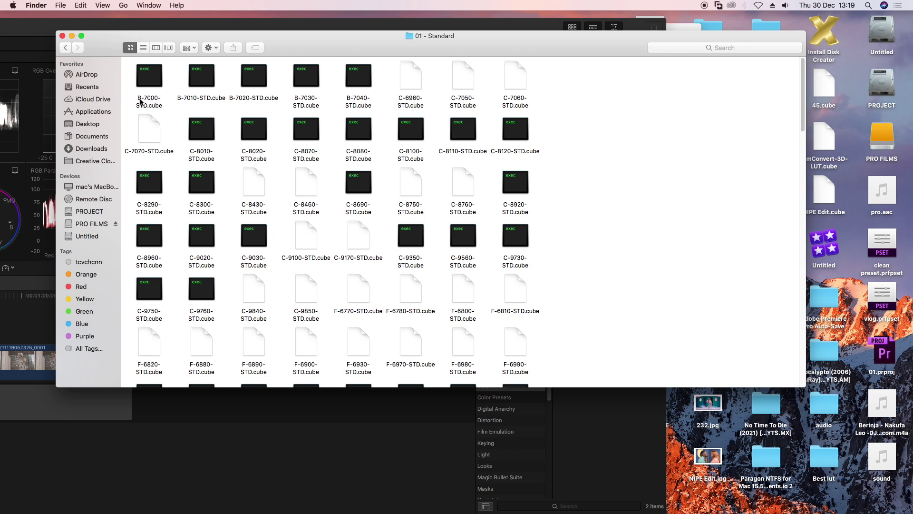
left_click(69, 48)
double_click(186, 80)
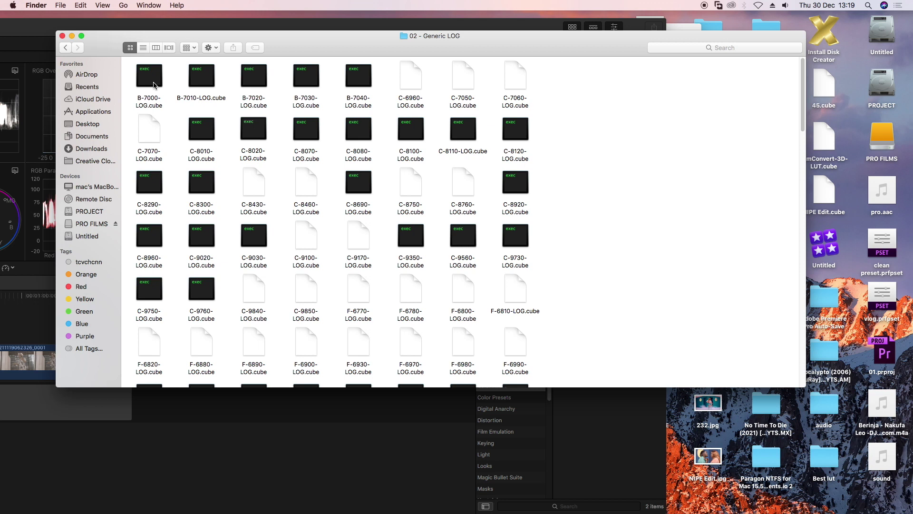
left_click(66, 48)
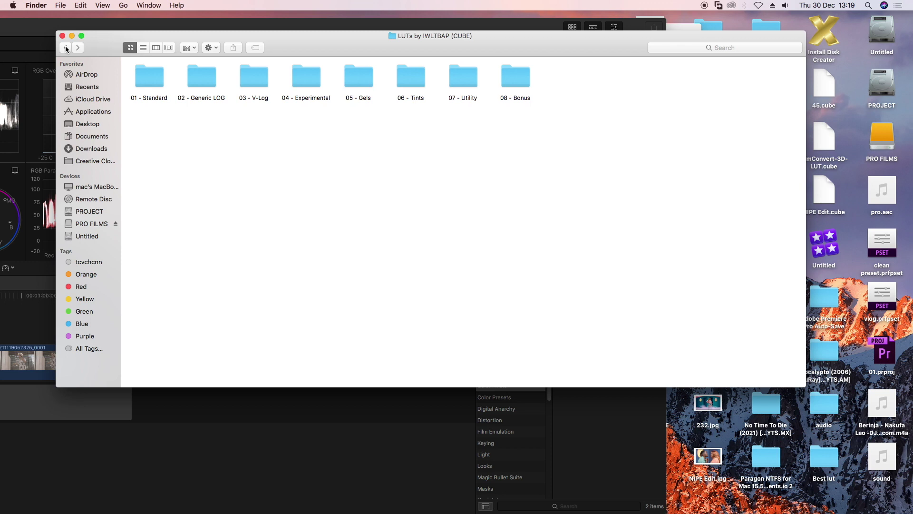
Switch back to Final Cut Pro, open the clip's ColorFinalePro controls and add a LUT Utility layer
double_click(146, 27)
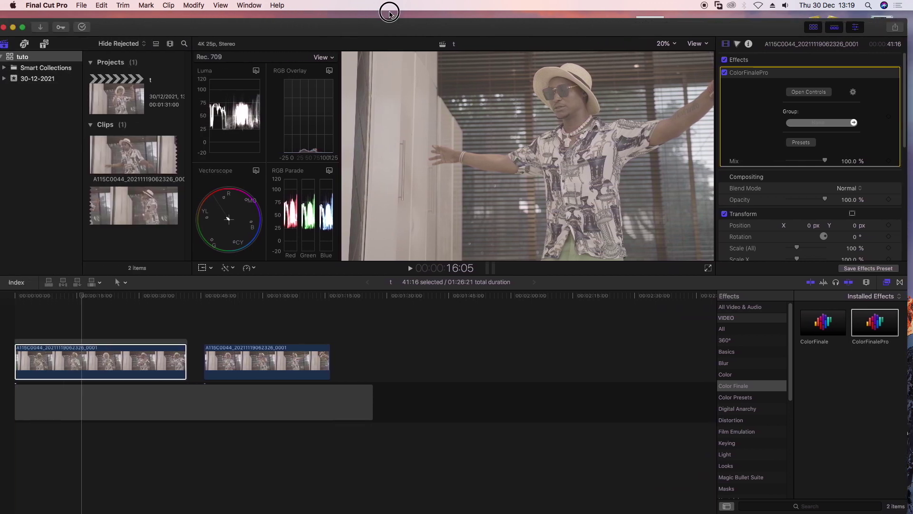
double_click(389, 12)
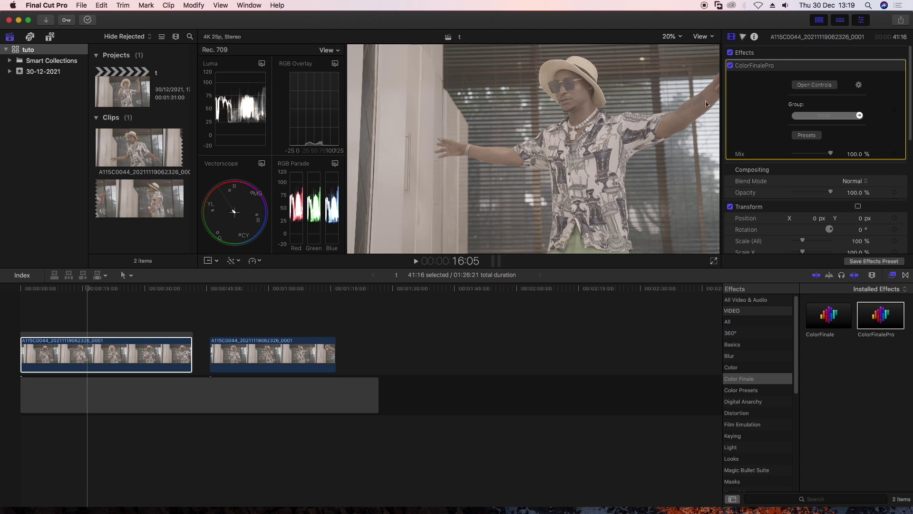
left_click(814, 86)
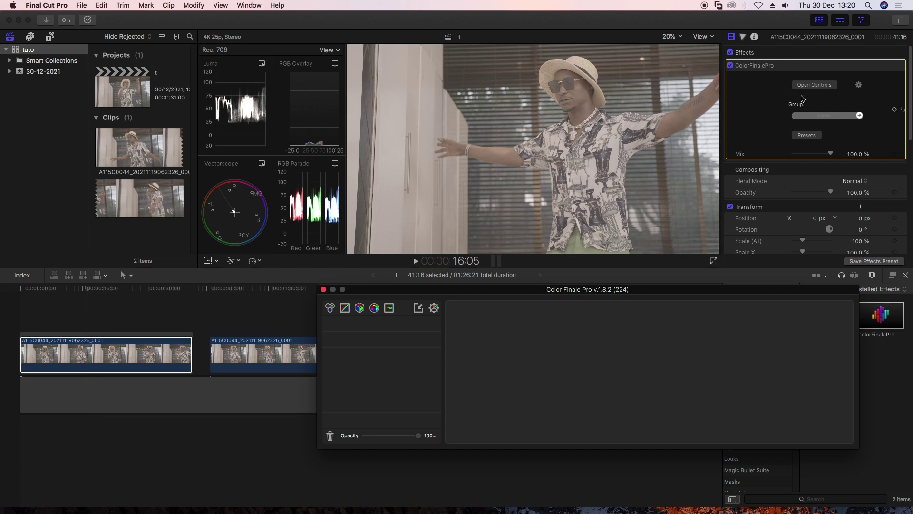
left_click(360, 309)
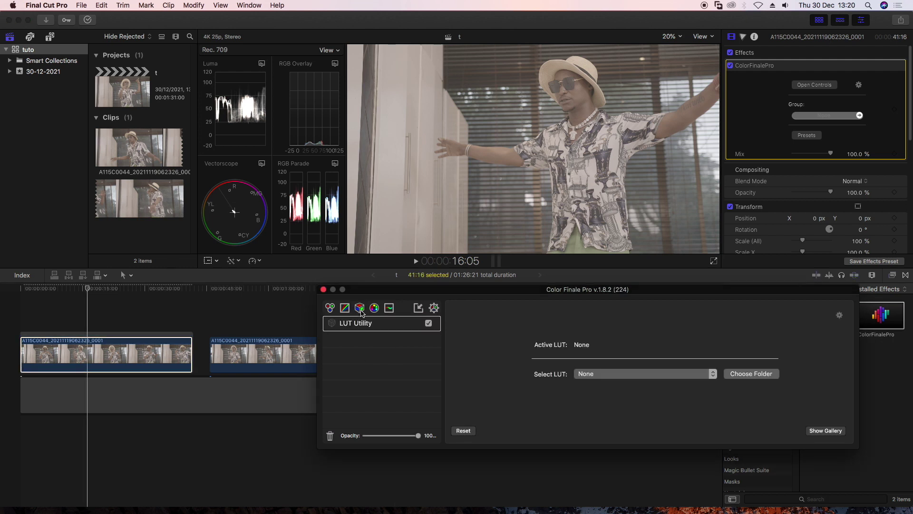
Load the 02 - Generic LOG folder from LUTs by IWLTBAP (CUBE) as the LUT Utility's folder
left_click(756, 374)
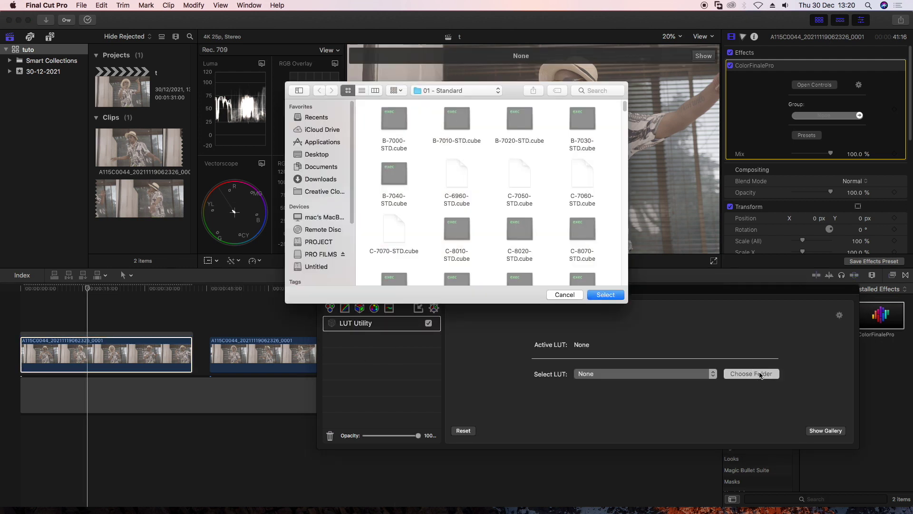
left_click(435, 90)
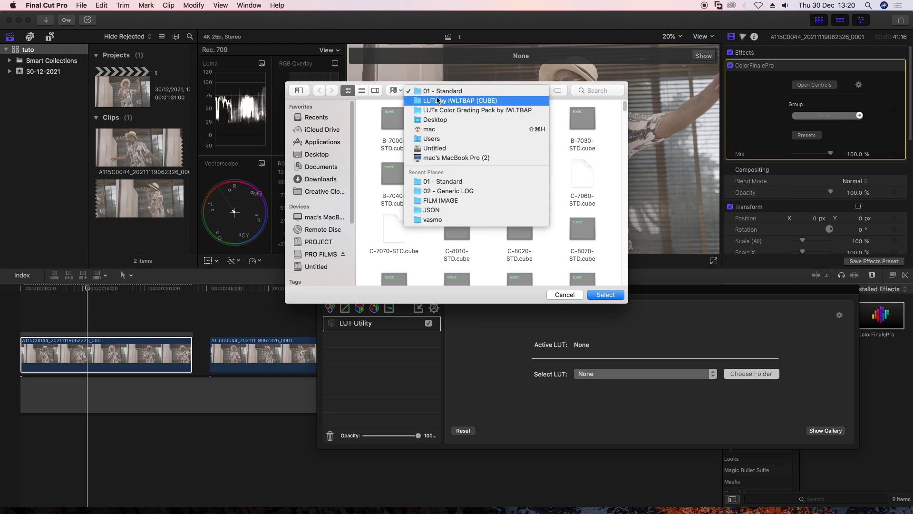
left_click(437, 98)
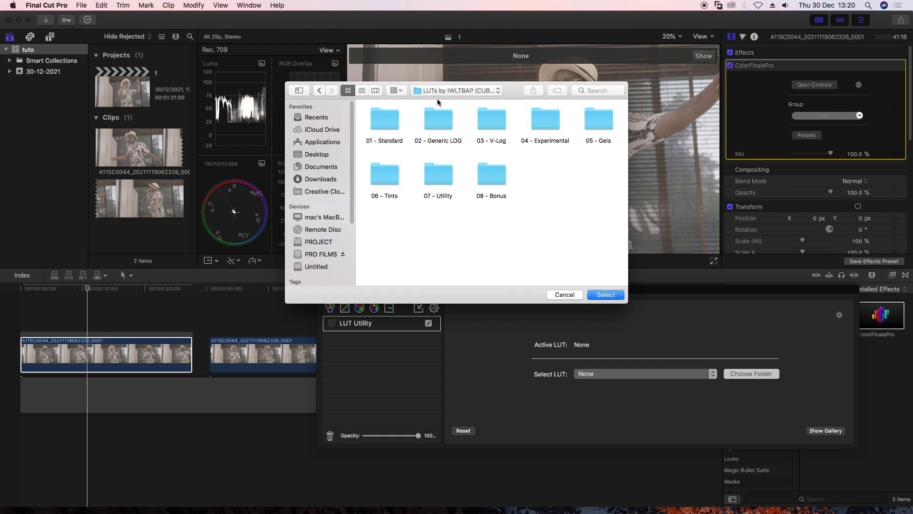
left_click(381, 122)
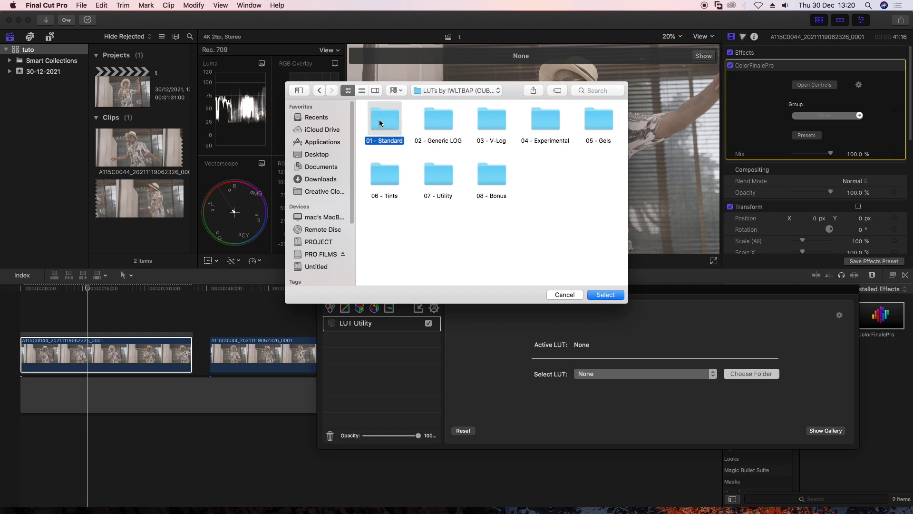
left_click(449, 128)
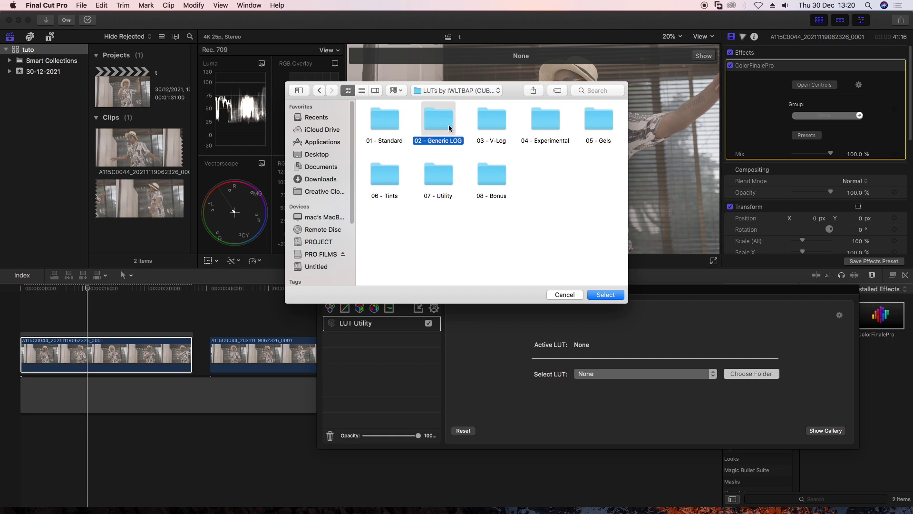
left_click(501, 119)
left_click_drag(510, 89, 541, 236)
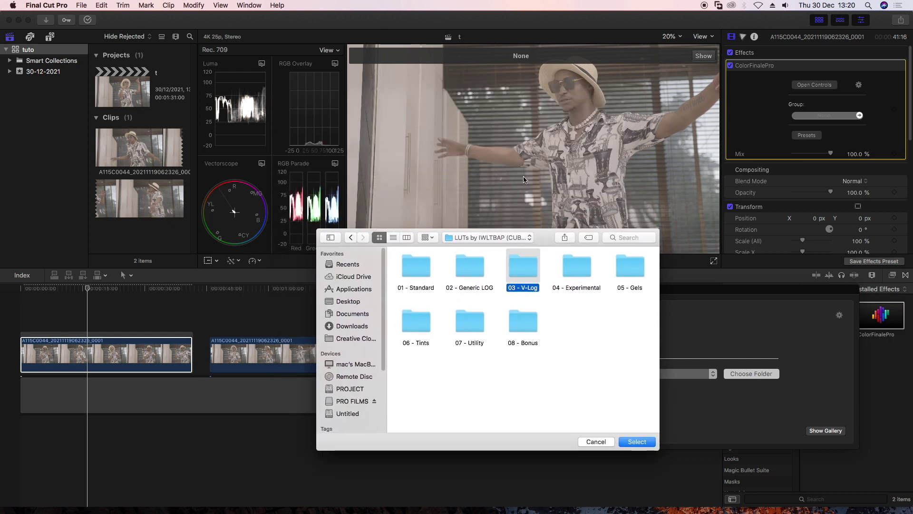
double_click(480, 270)
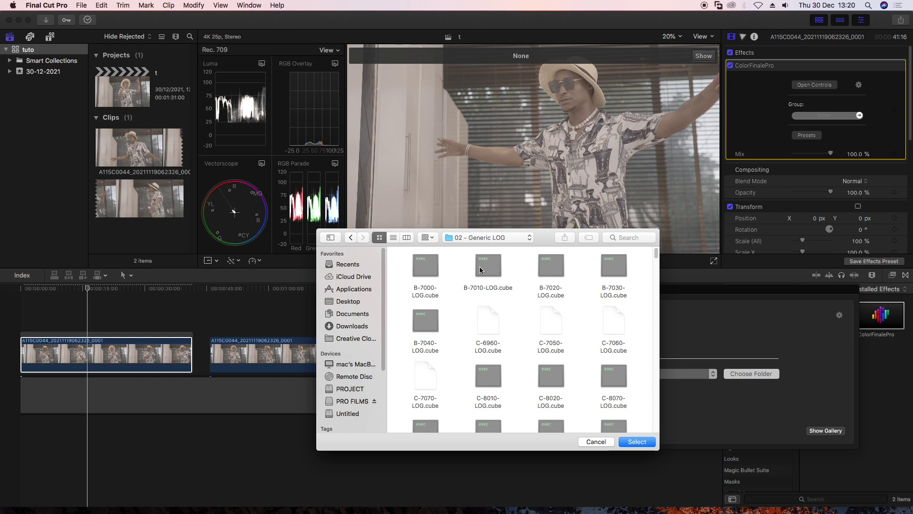
left_click(642, 444)
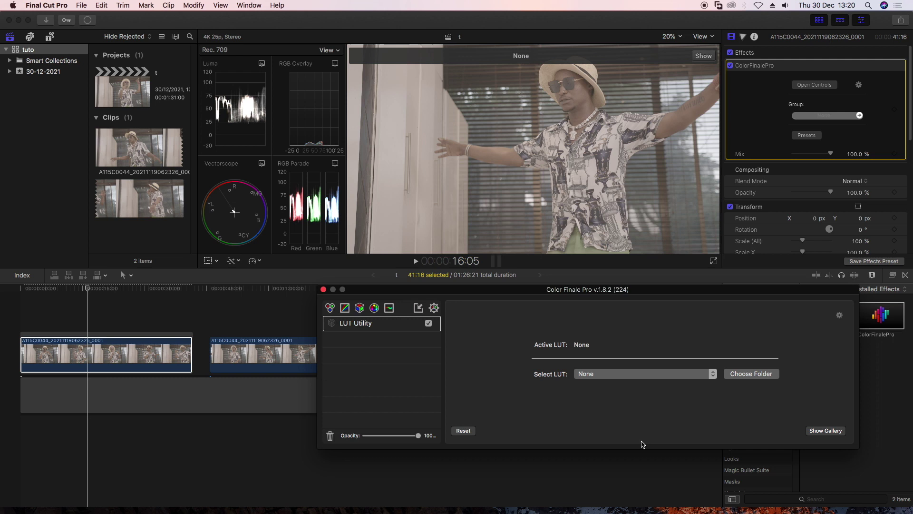
Browse the Generic LOG gallery and apply the C-9730-LOG LUT to the clip
left_click(839, 432)
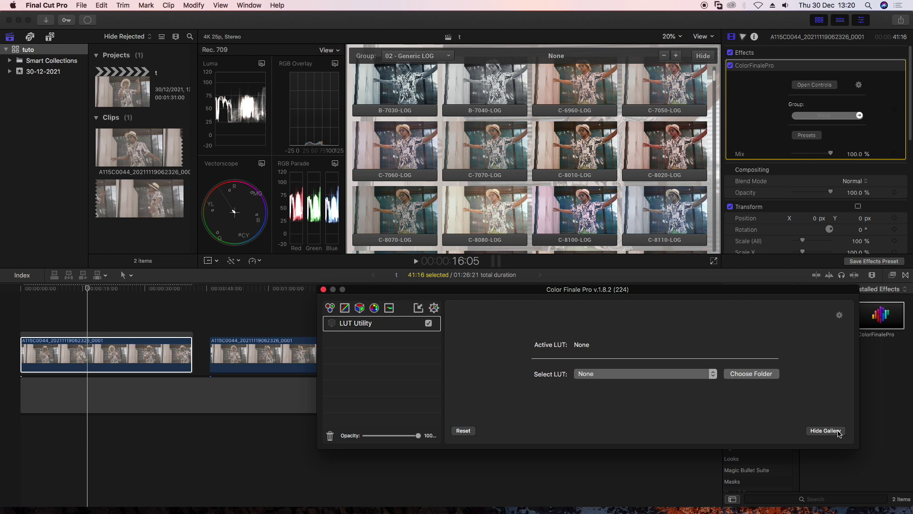
left_click_drag(713, 79, 713, 98)
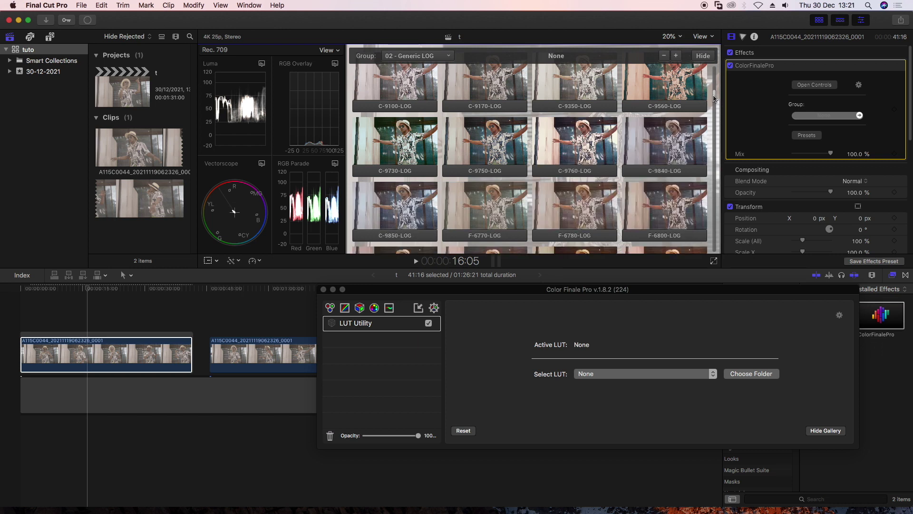
left_click_drag(713, 98, 709, 98)
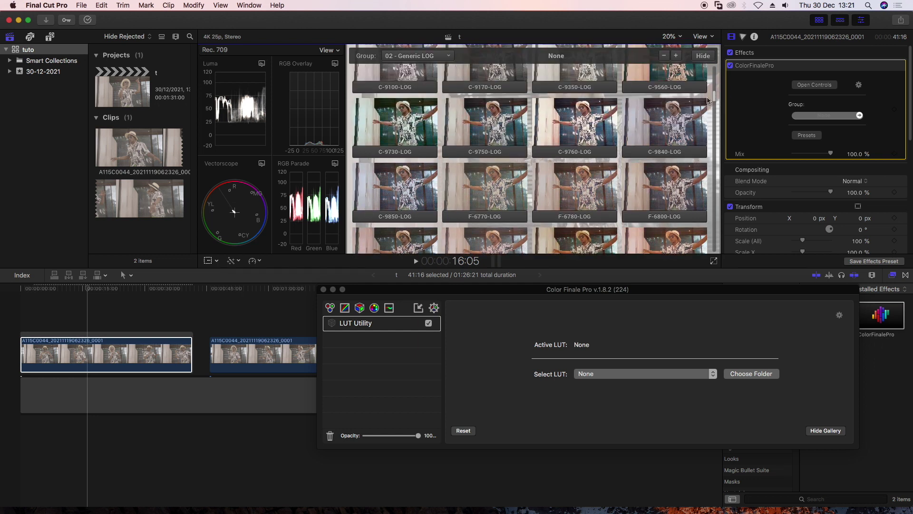
left_click(402, 148)
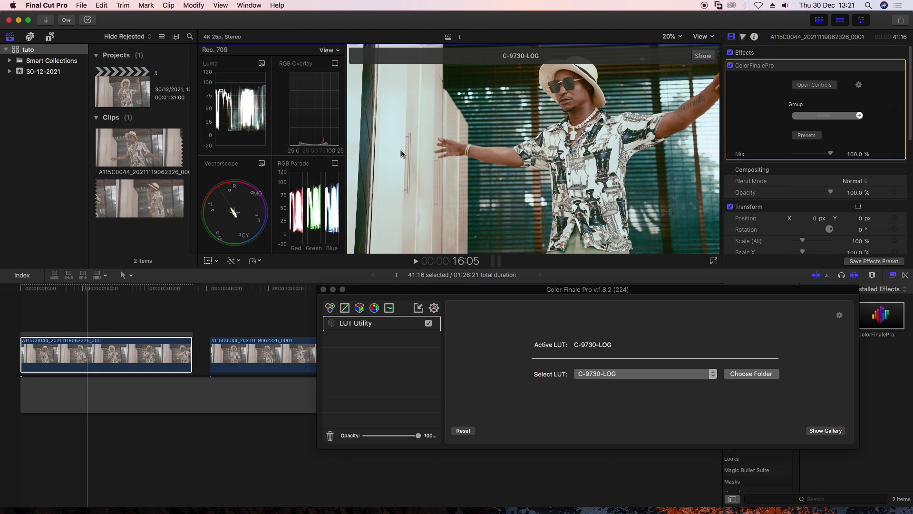
Reopen the LUT gallery and apply the C-8100-LOG LUT to the clip
left_click(607, 376)
left_click(819, 431)
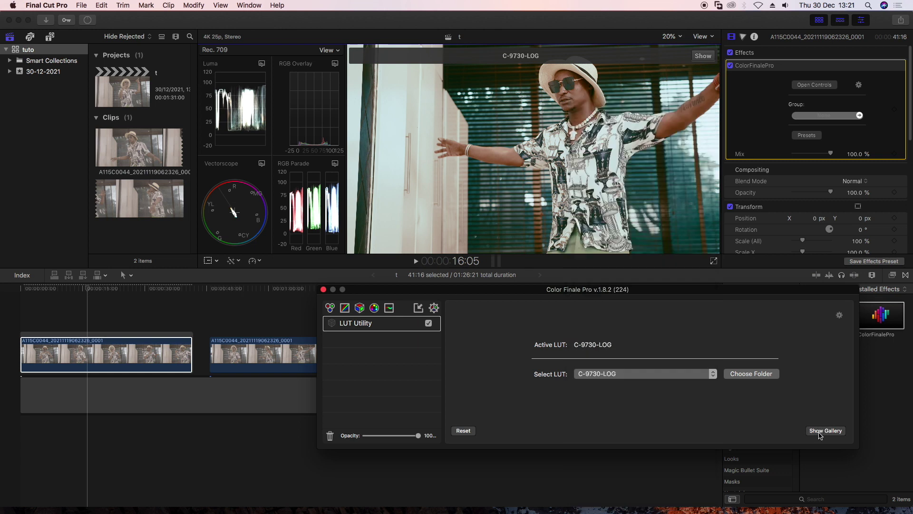
left_click(819, 431)
left_click_drag(716, 98, 716, 78)
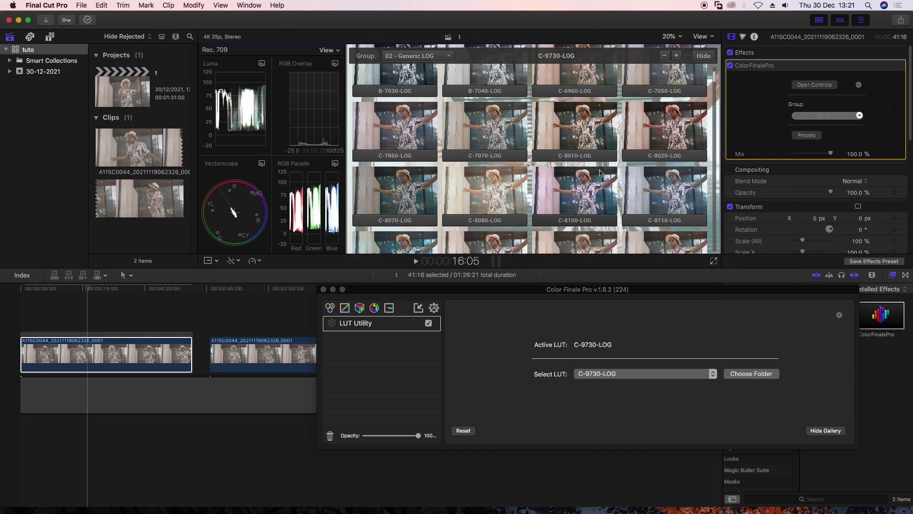
left_click(574, 221)
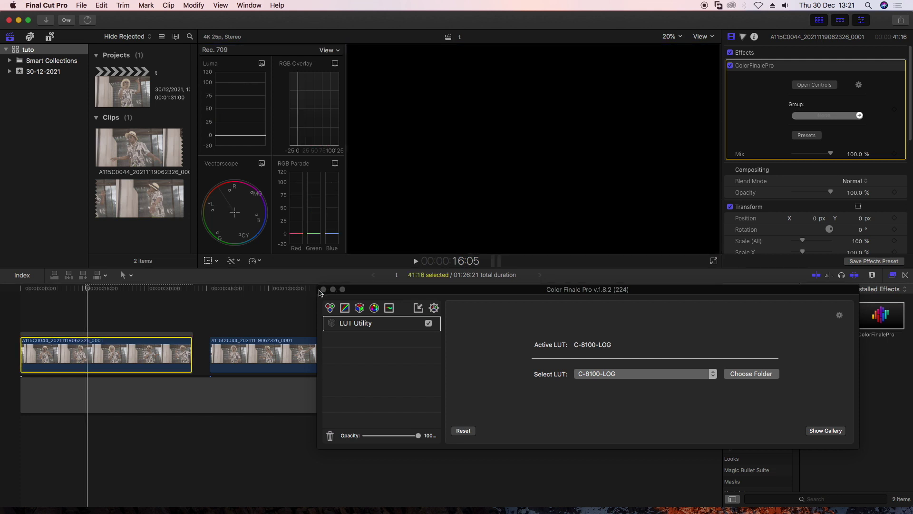
Close the Color Finale Pro window, split the first clip at 16:05 and move its second part forward by 4:04
left_click(323, 289)
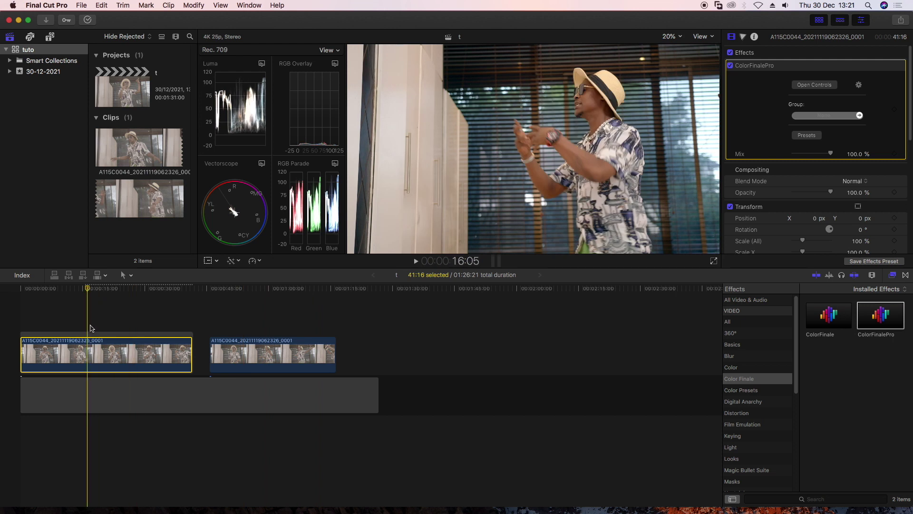
key("super+b")
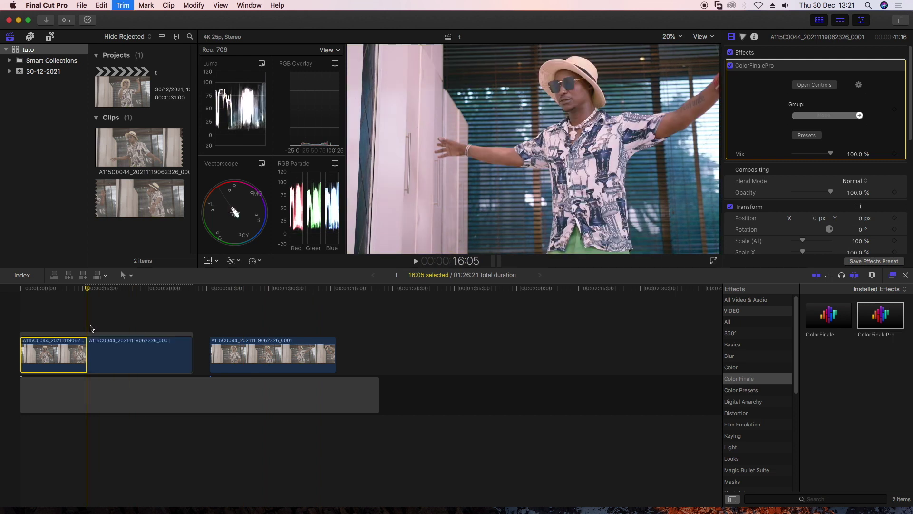
left_click(120, 338)
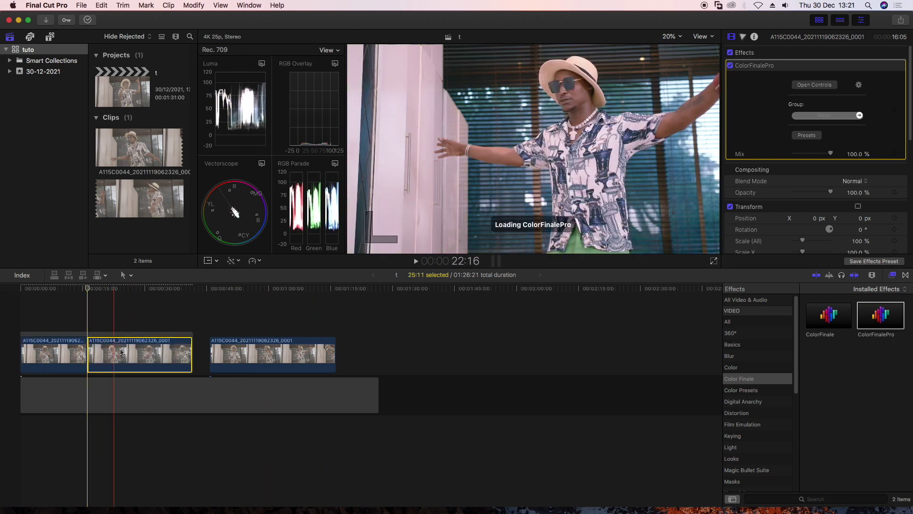
type("+404")
key("Return")
Select the first clip and open its ColorFinalePro controls to review the active LUT against the following clip
left_click(125, 288)
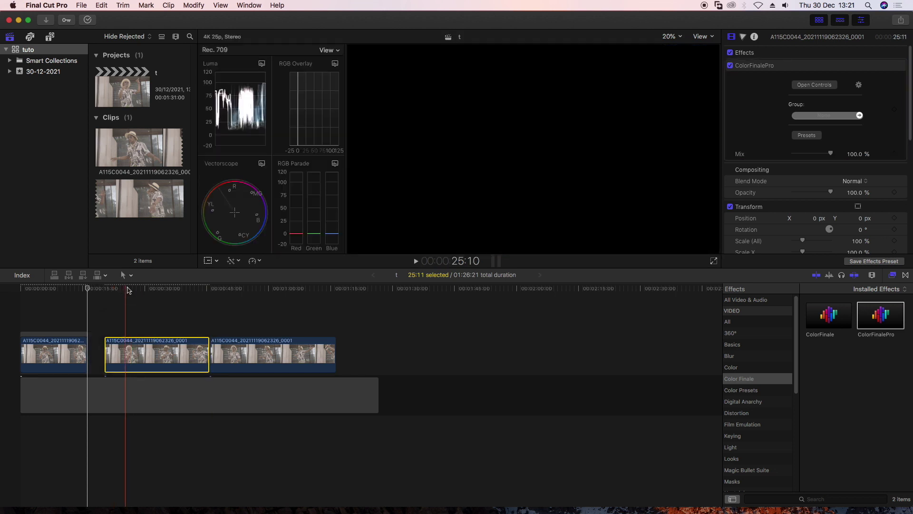
key("space")
left_click(57, 354)
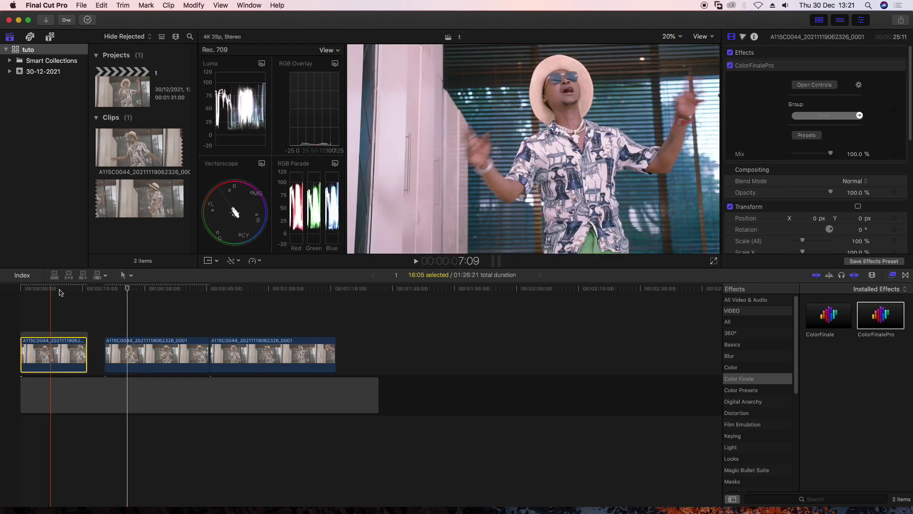
left_click(815, 85)
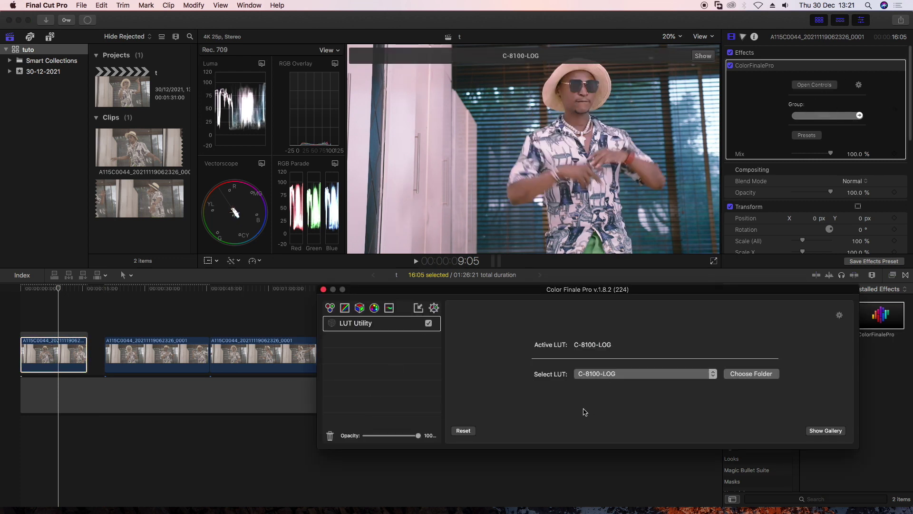
left_click(125, 341)
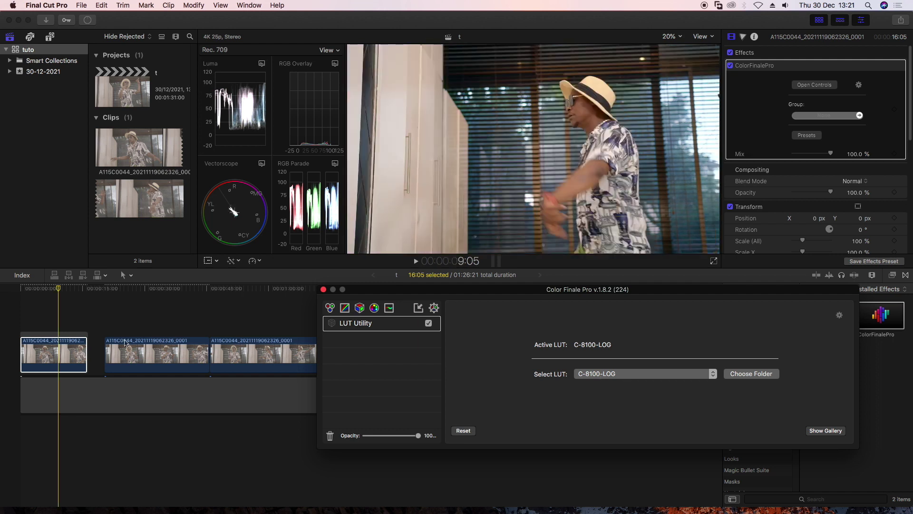
Select the second clip, open its ColorFinalePro controls and load 01 - Standard from LUTs by IWLTBAP (CUBE) as the LUT folder
left_click(161, 288)
left_click(155, 373)
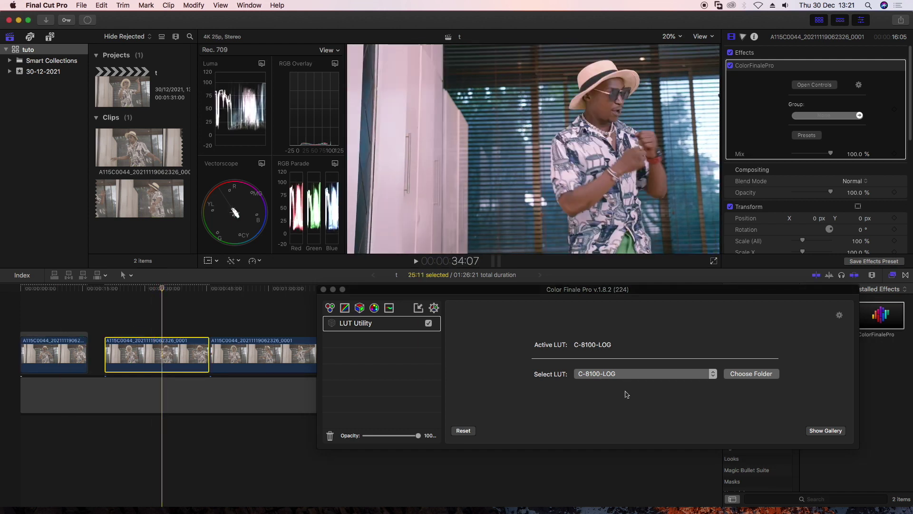
left_click(814, 84)
left_click(827, 430)
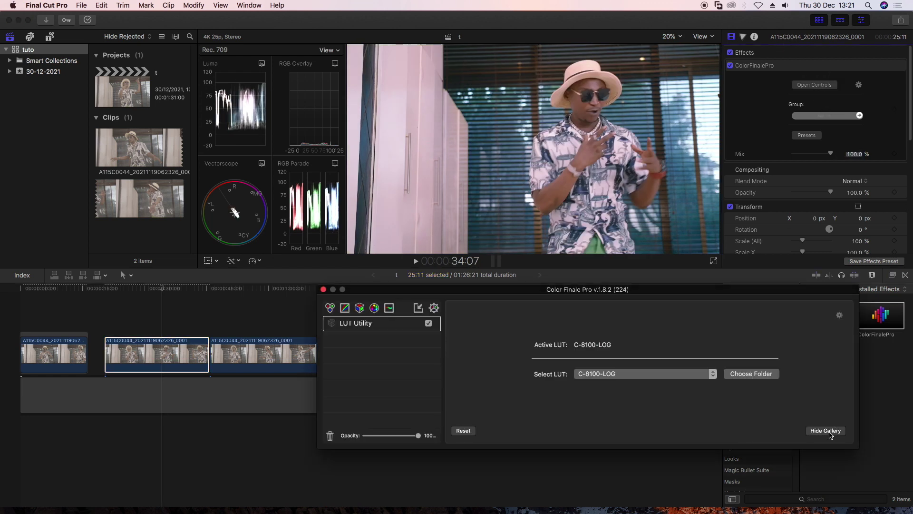
left_click(740, 376)
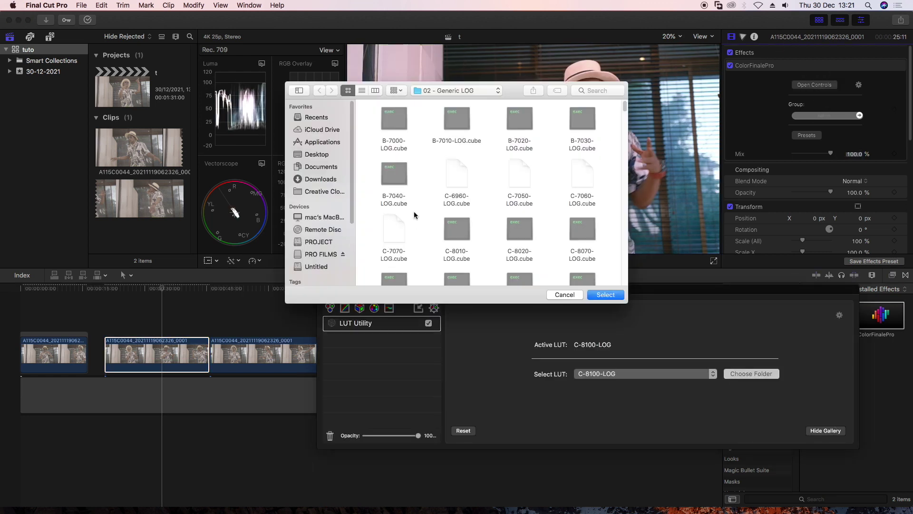
left_click(460, 90)
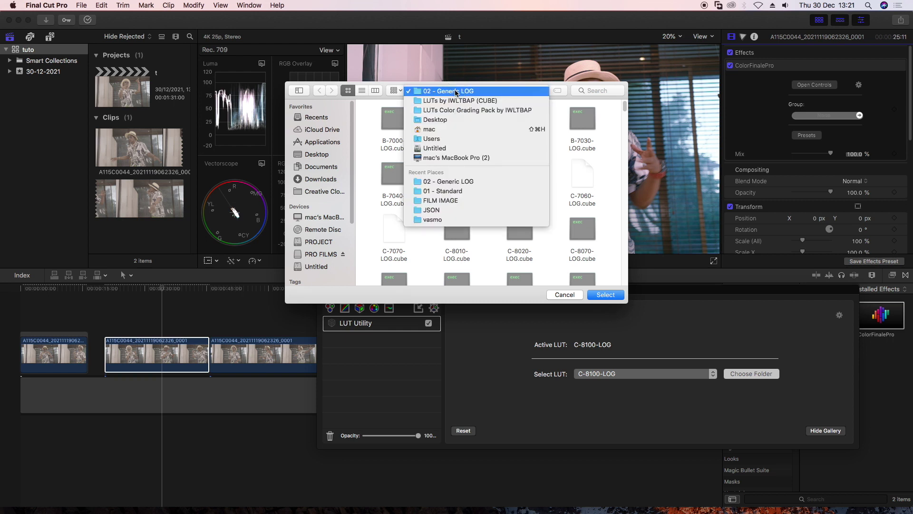
left_click(440, 94)
double_click(386, 120)
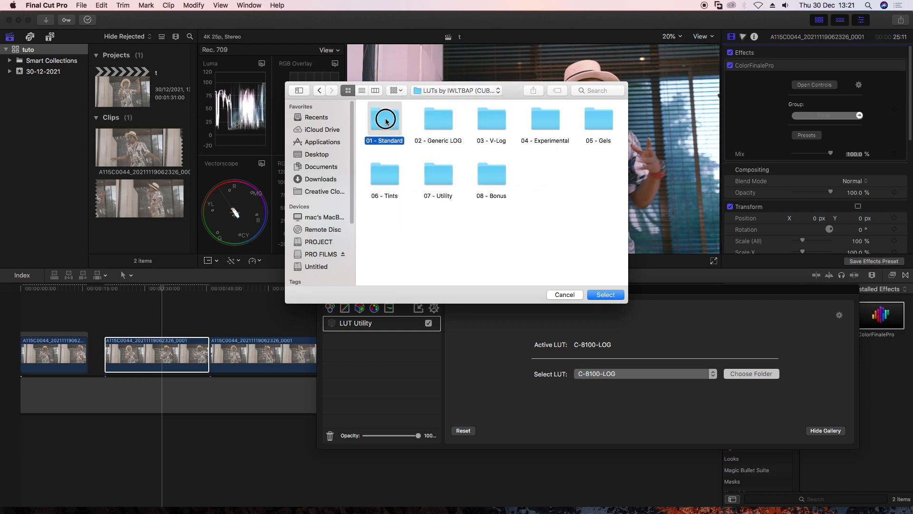
left_click(602, 295)
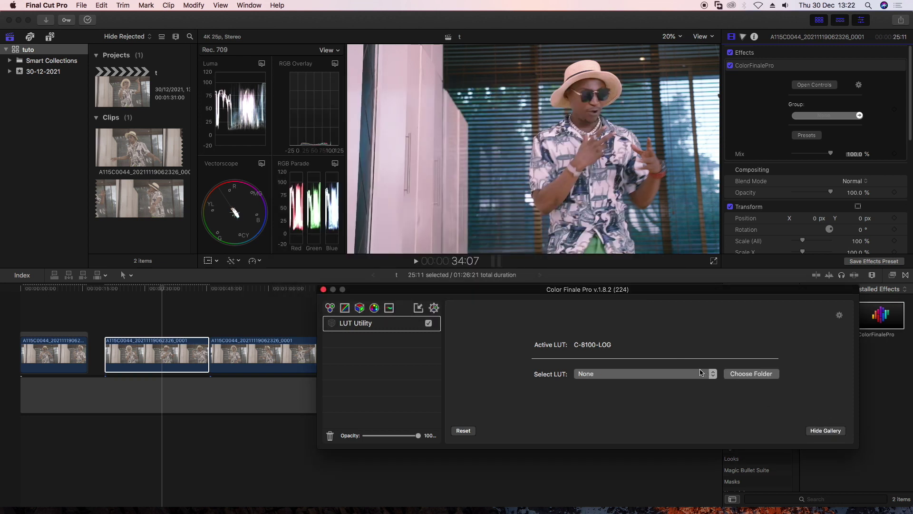
Hide the LUT gallery and choose the 01 - Standard folder again for the LUT Utility
left_click(689, 376)
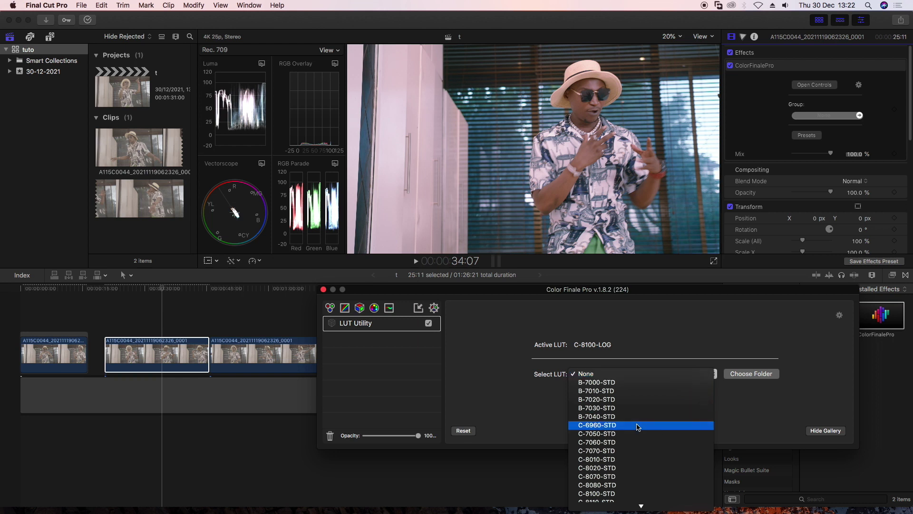
left_click(819, 410)
left_click(822, 430)
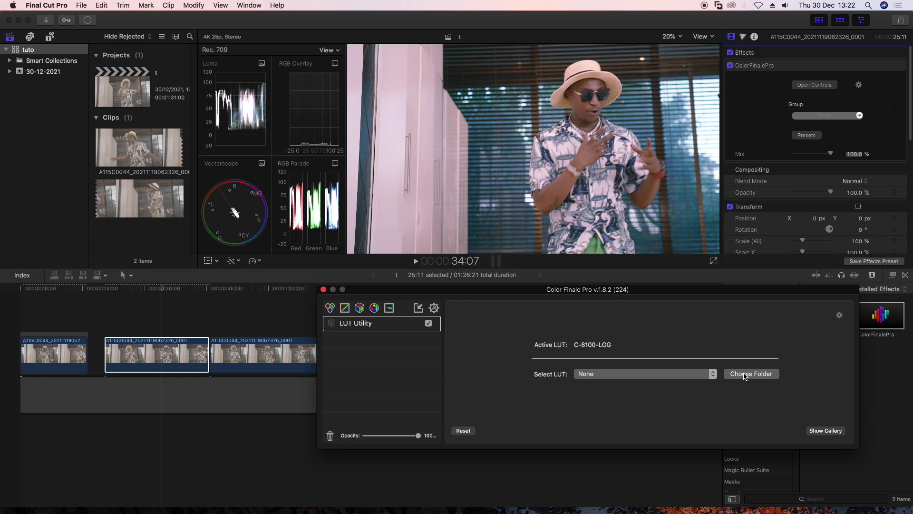
left_click(747, 375)
scroll(474, 194, "down", 1)
scroll(475, 194, "down", 10)
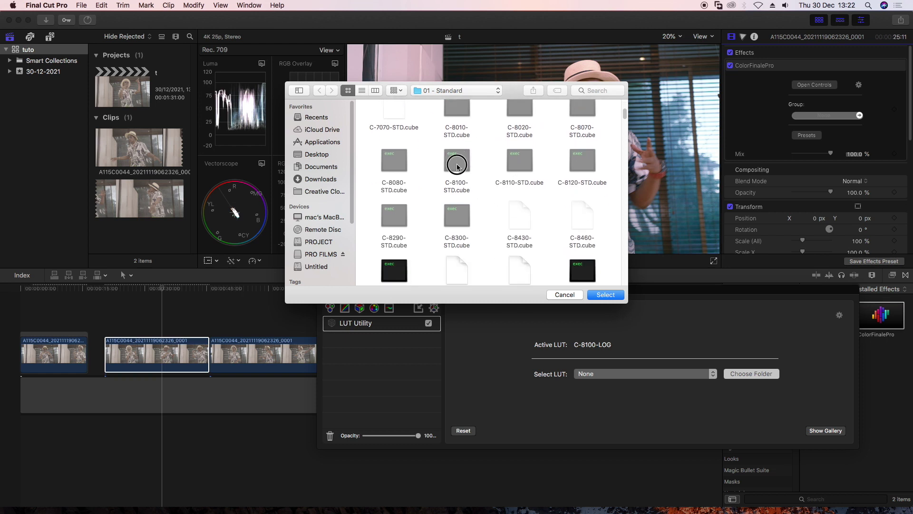
left_click(612, 293)
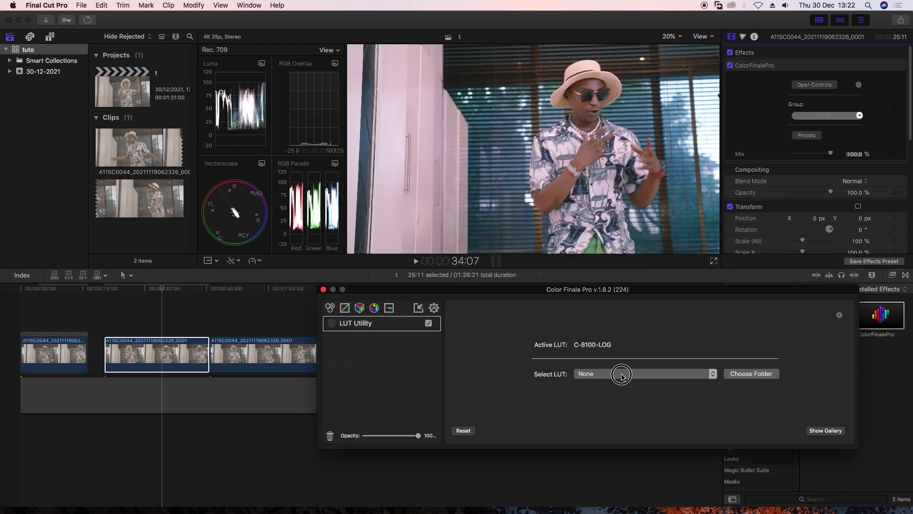
Apply the C-8100-STD LUT to the second clip
left_click(621, 373)
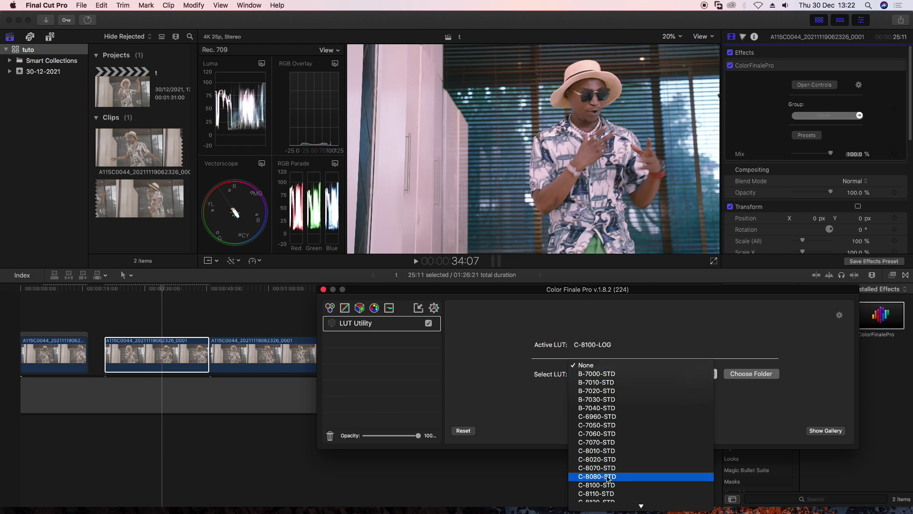
scroll(602, 483, "down", 2)
left_click(599, 484)
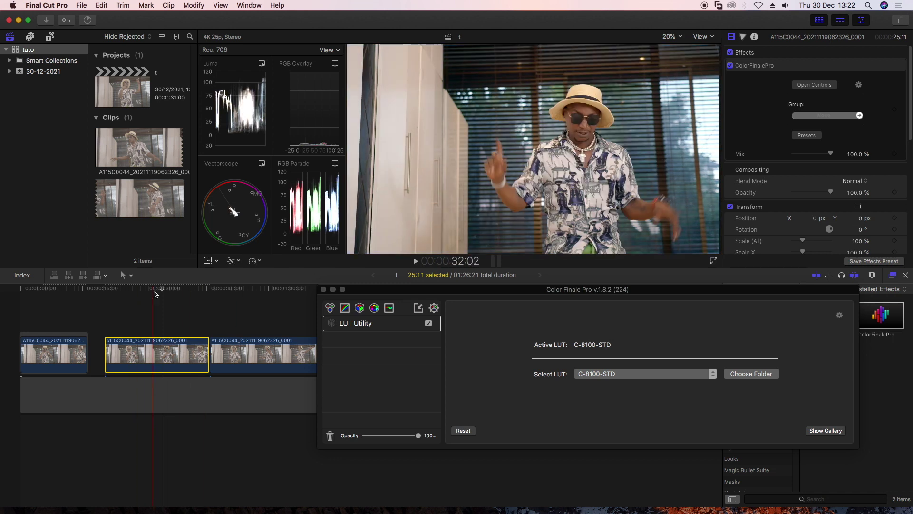
Compare the grade of the first clip with that of the second clip
left_click_drag(89, 288, 65, 291)
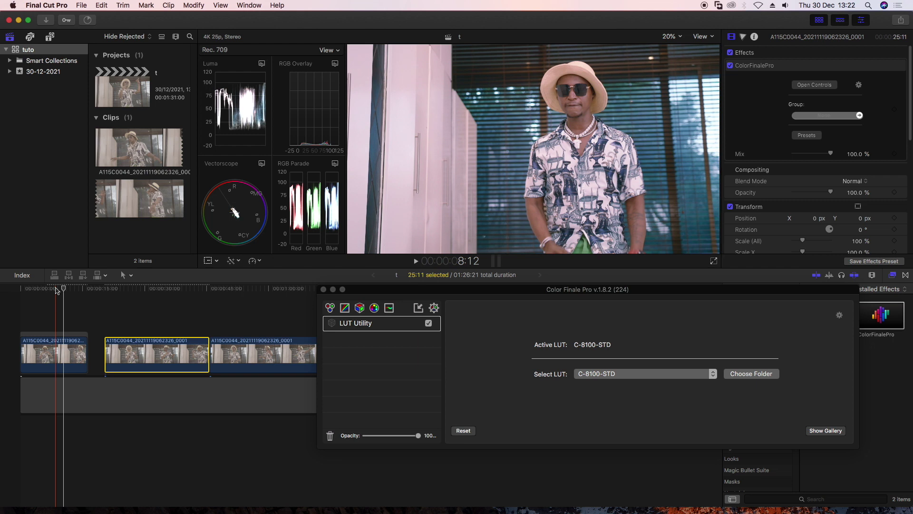
key("c")
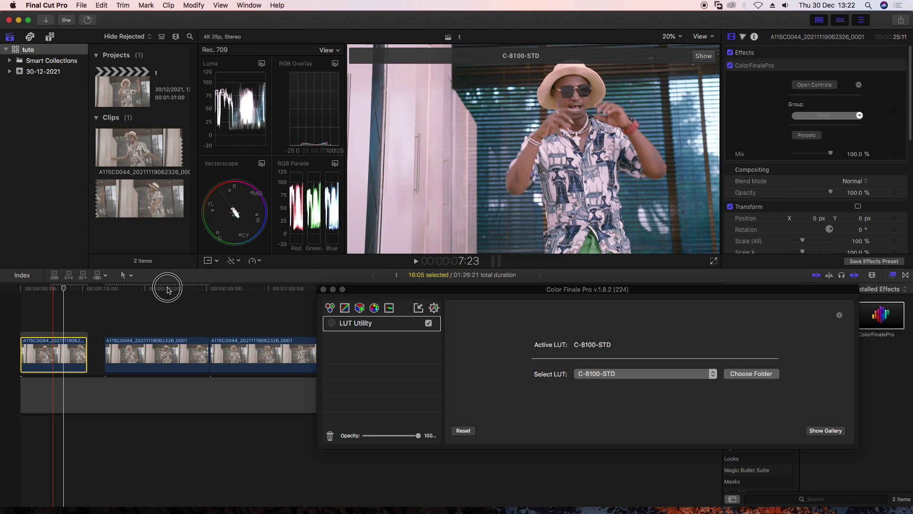
left_click(168, 289)
Split the second clip at 32:02 and open the ColorFinalePro controls of its latter part
left_click(154, 354)
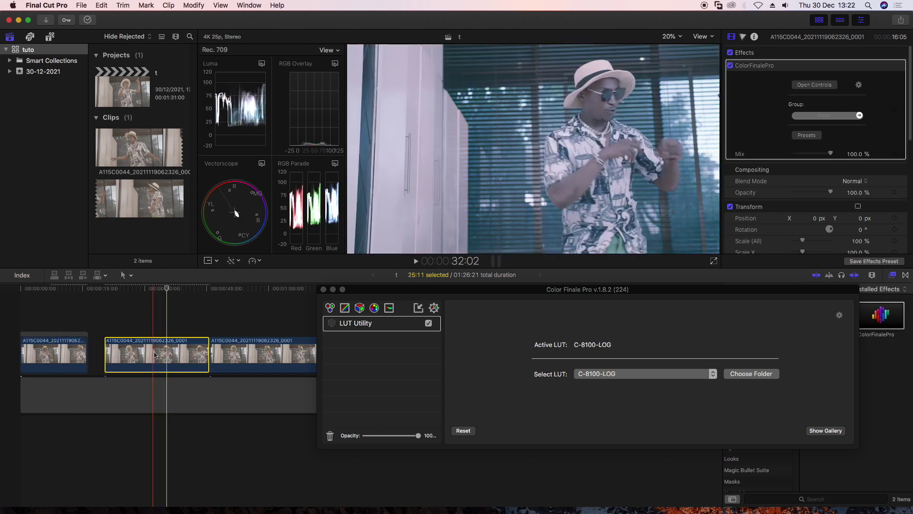
key("super+b")
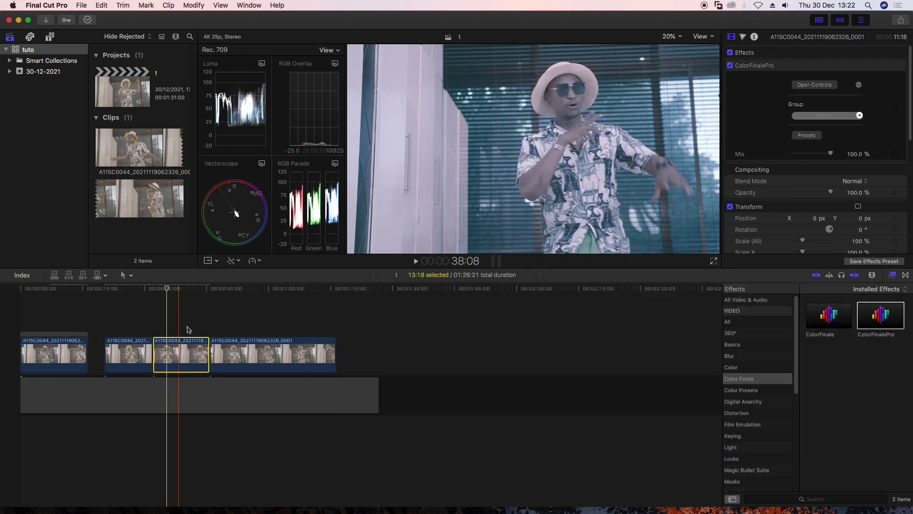
left_click(178, 288)
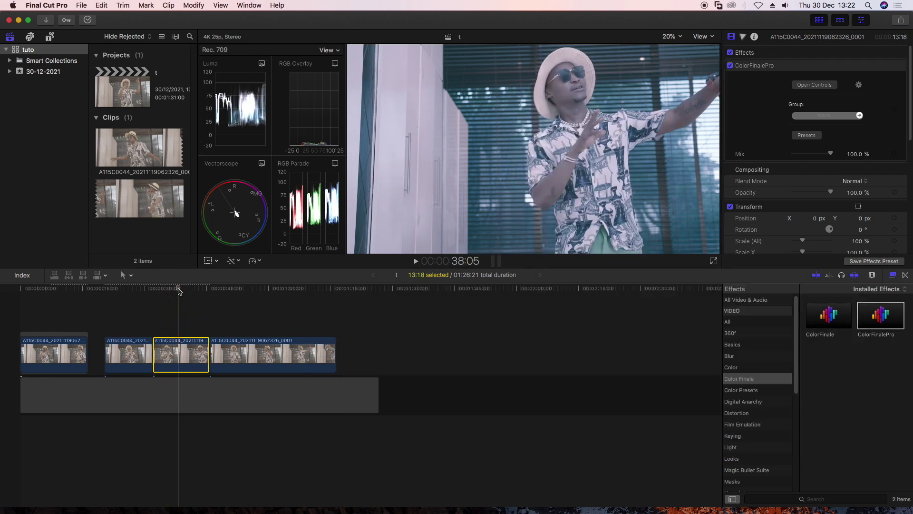
left_click(800, 89)
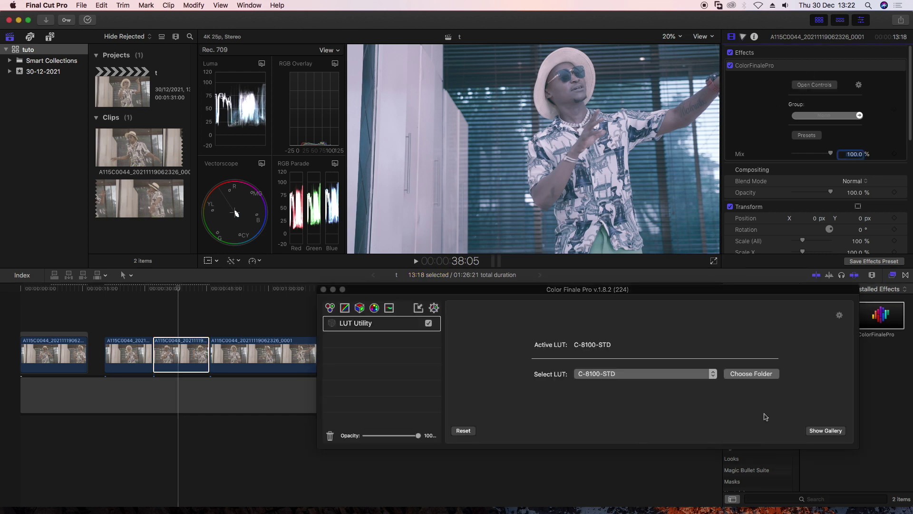
Load the 03 - V-Log folder into the LUT Utility and apply the C-8100-VLOG LUT to the selected clip
left_click(752, 376)
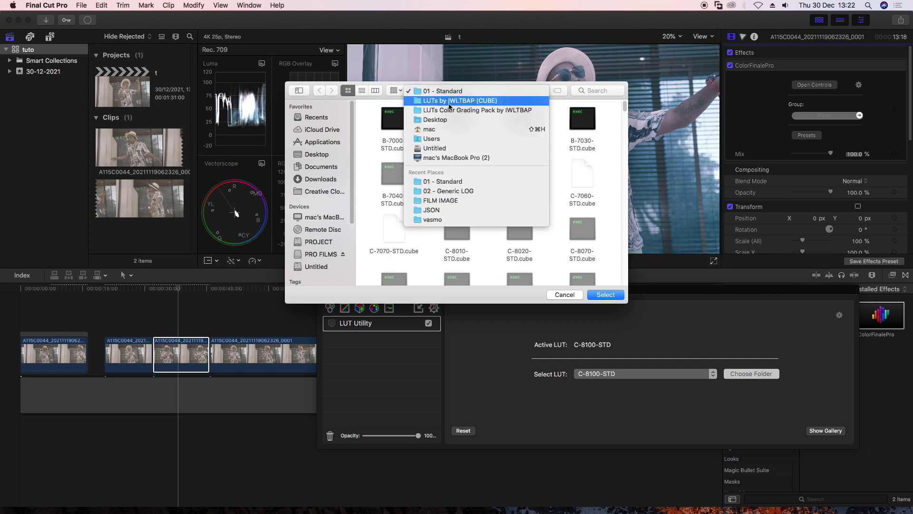
left_click(449, 101)
left_click(492, 119)
double_click(492, 119)
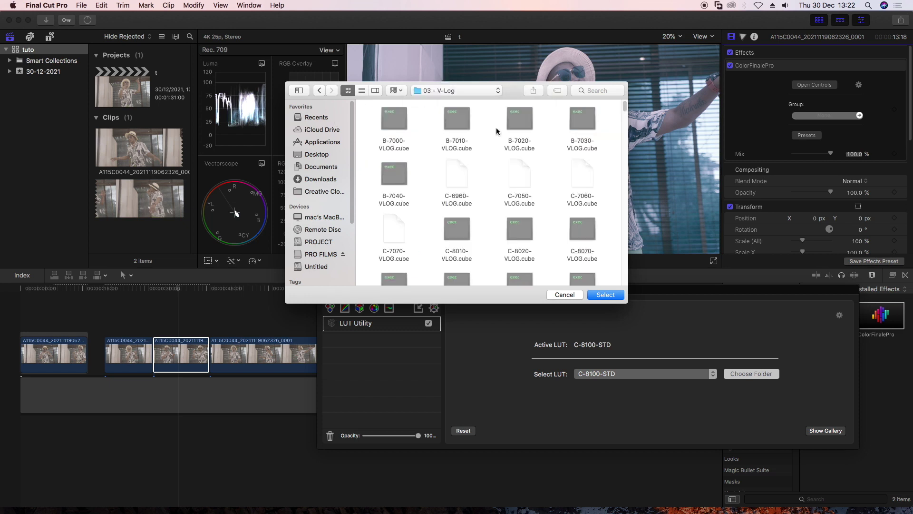
left_click(609, 294)
left_click(670, 377)
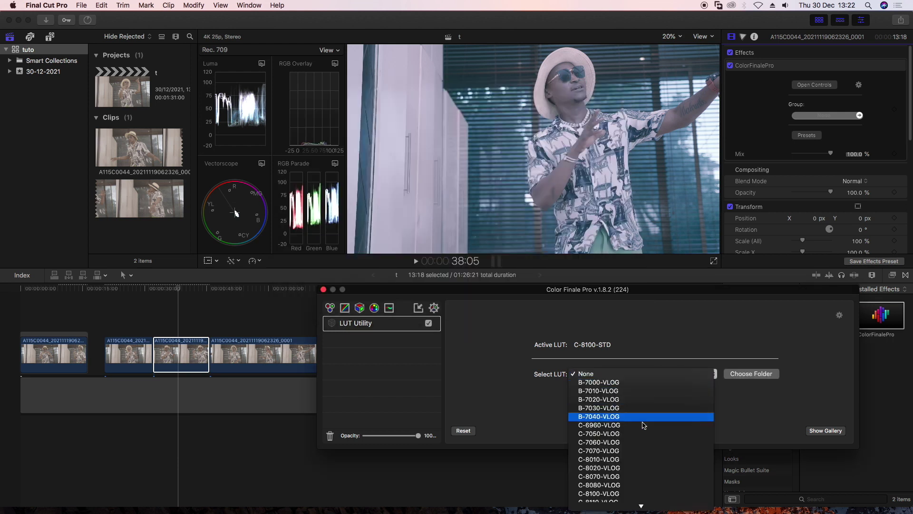
left_click(588, 494)
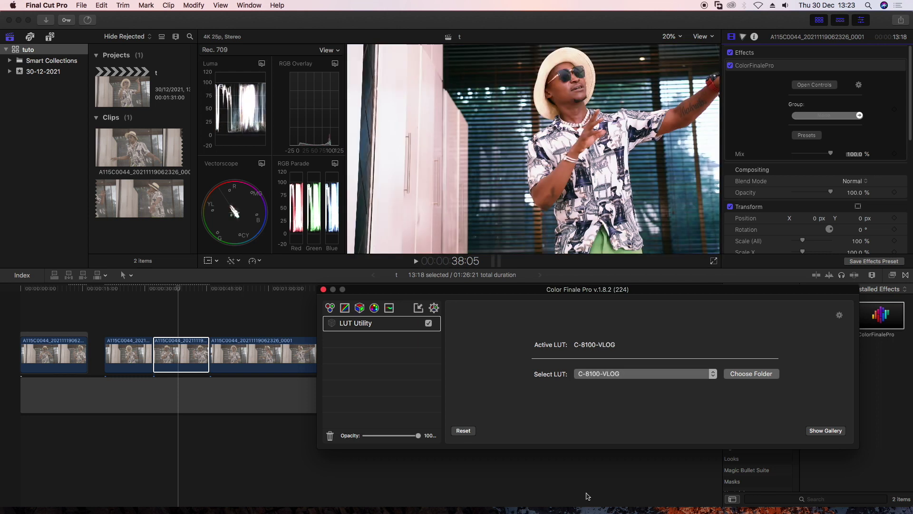
Compare the clip using the V-Log LUT with the first clip, leaving the first clip selected
left_click_drag(176, 290, 192, 291)
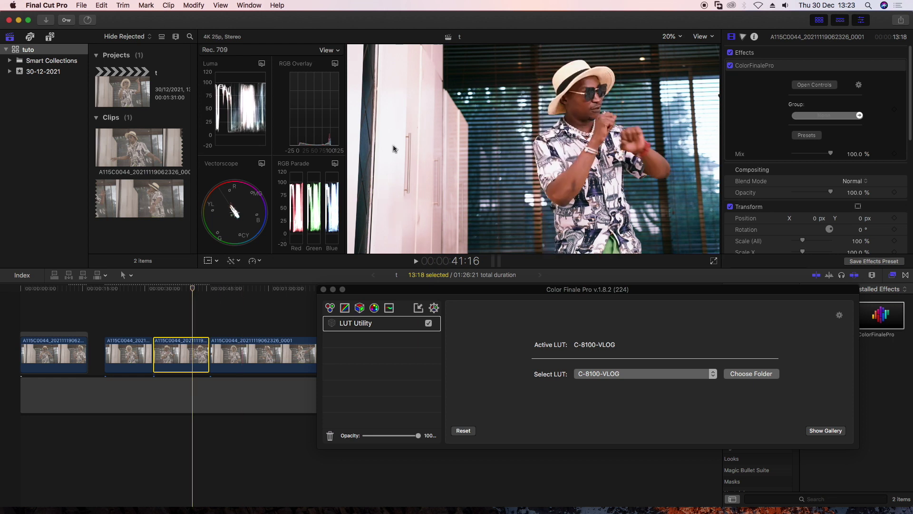
left_click_drag(38, 290, 50, 290)
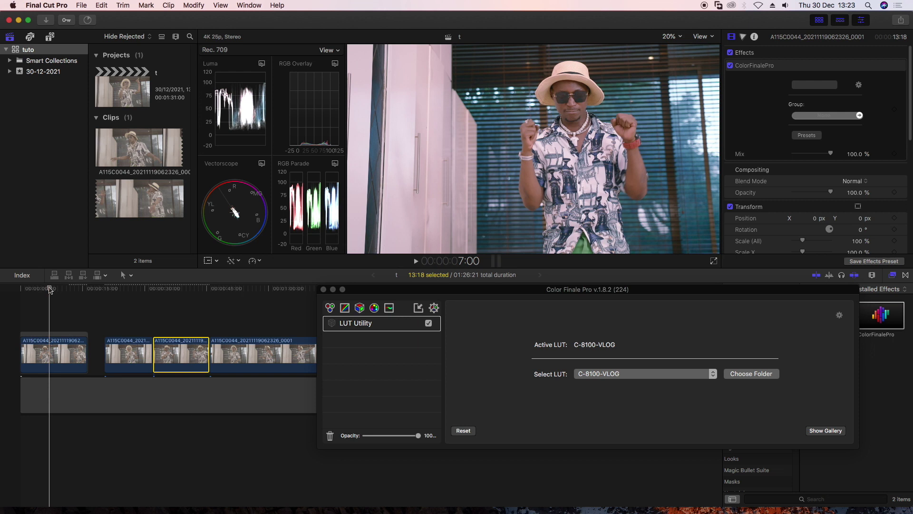
left_click(48, 358)
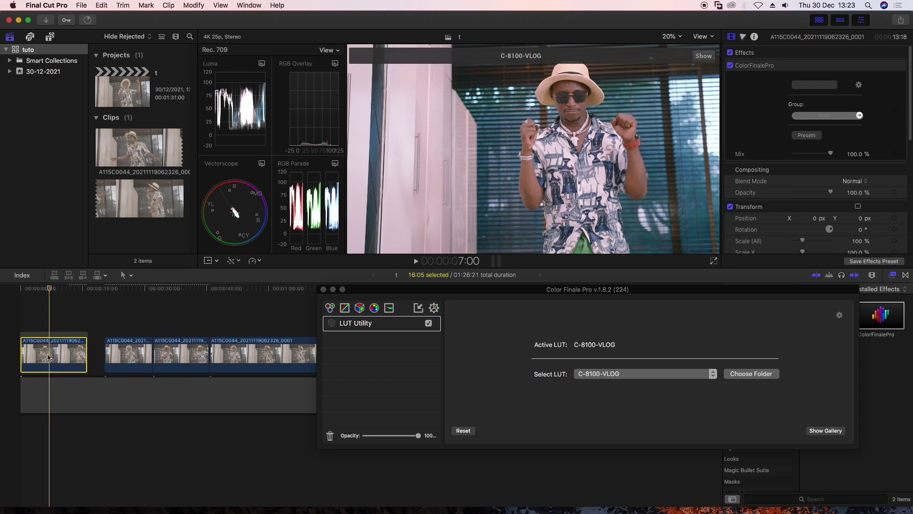
left_click(52, 289)
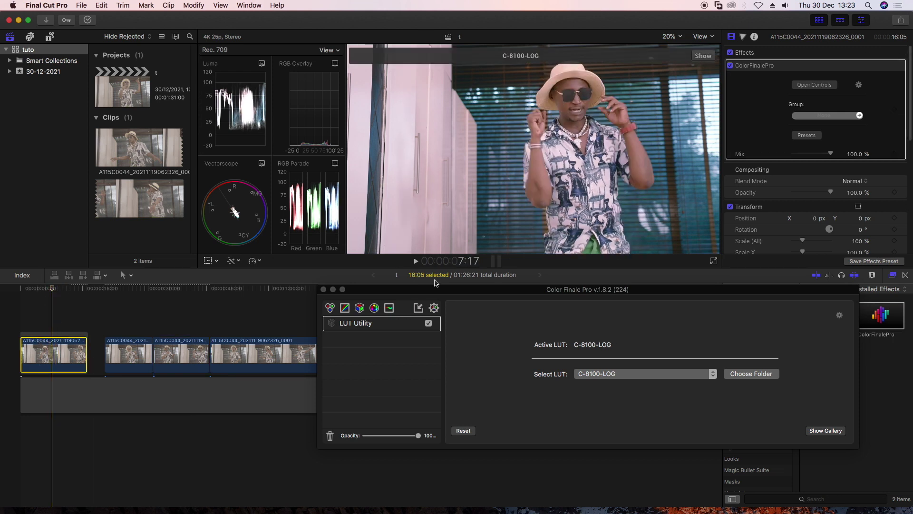
Add Color Wheels to the first clip, lower the Lift to -0.10 and check the grade at 11:01
left_click(330, 307)
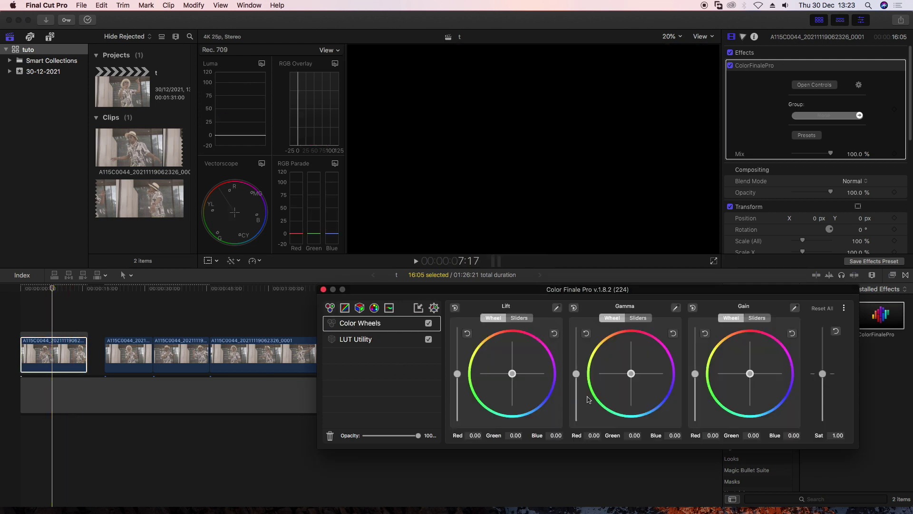
left_click(457, 374)
left_click_drag(457, 374, 457, 380)
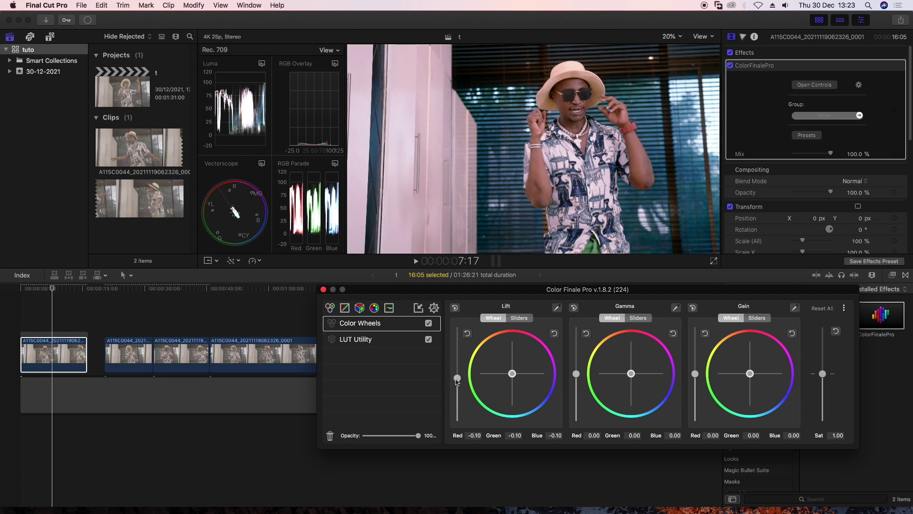
left_click(61, 286)
left_click(67, 288)
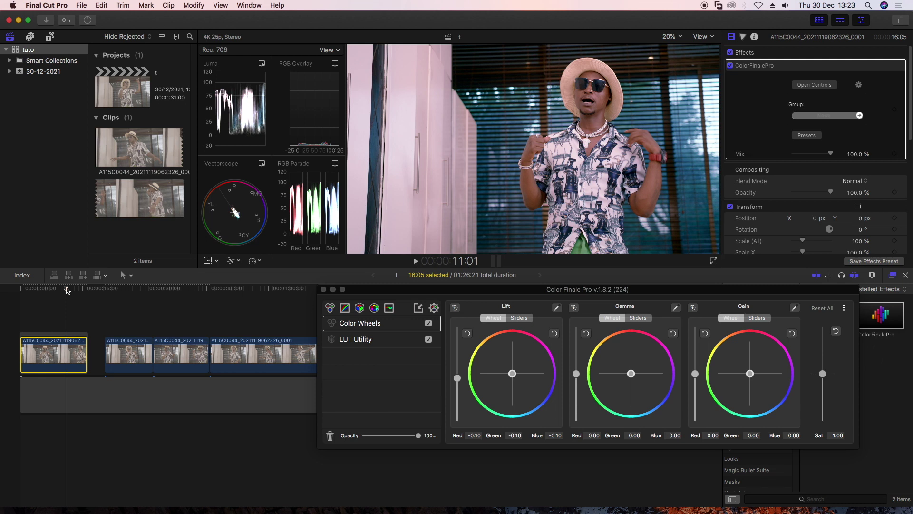
Open the first clip's LUT Utility gallery and apply the C-9730-LOG LUT
left_click(404, 340)
left_click(828, 433)
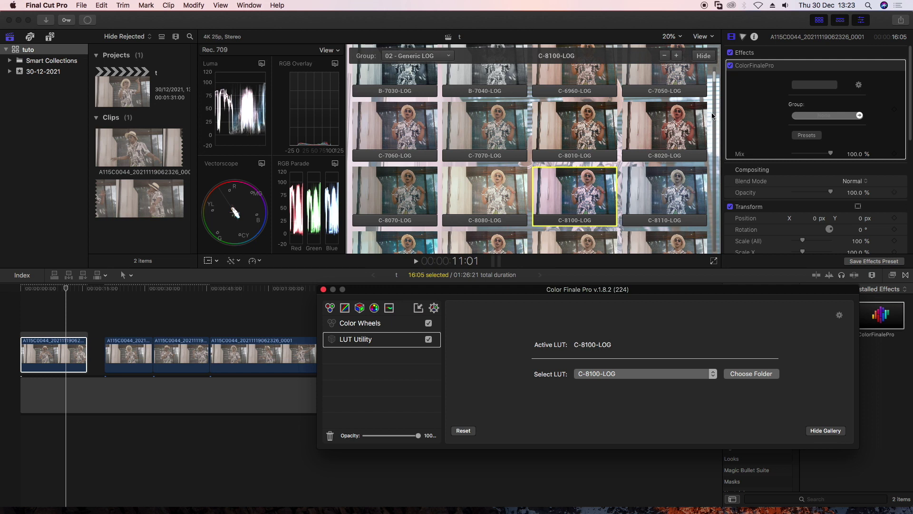
left_click_drag(716, 77, 716, 97)
left_click(409, 171)
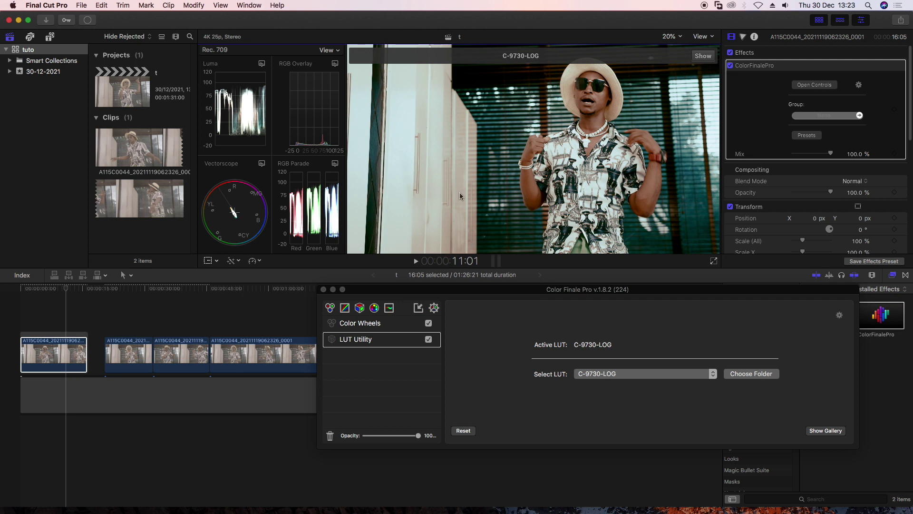
Apply the C-8290-LOG LUT to the first clip from the LUT gallery and check the grade at 7:03
left_click(821, 432)
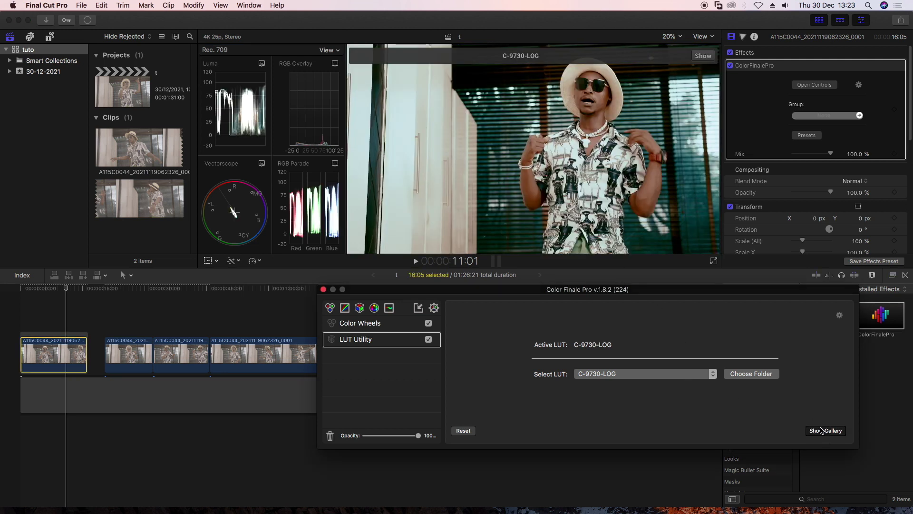
mouse_move(715, 99)
left_mouse_down()
mouse_move(715, 233)
mouse_move(713, 134)
mouse_move(689, 91)
mouse_move(711, 73)
mouse_move(710, 82)
left_mouse_up()
scroll(689, 91, "up", 10)
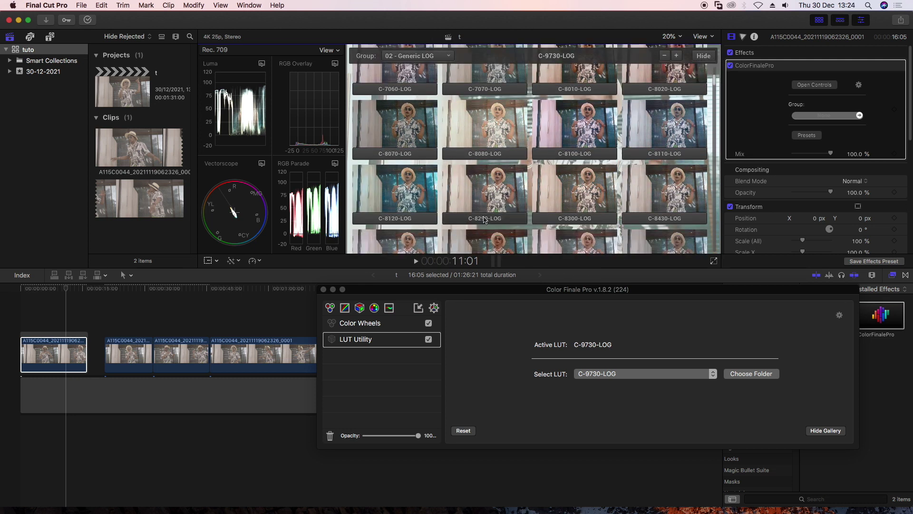
left_click(485, 219)
left_click_drag(56, 287, 50, 288)
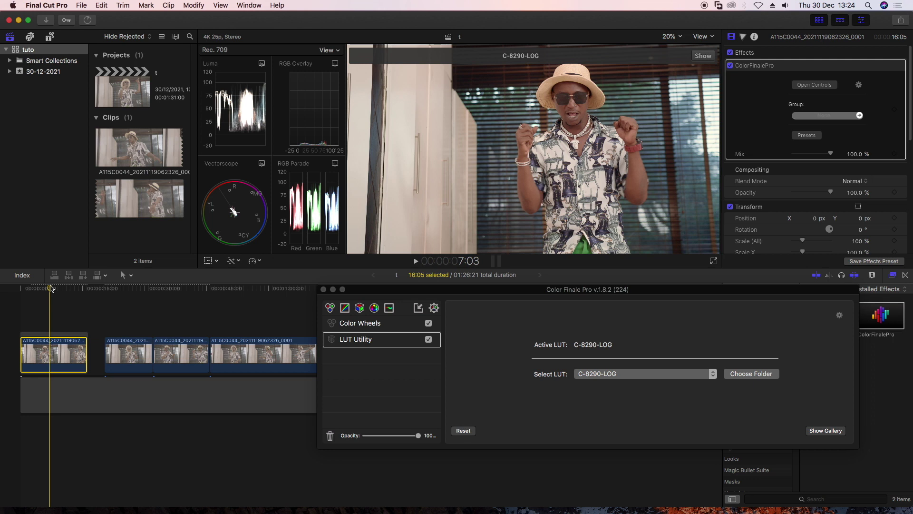
Select the last clip in the timeline at 57:05 and add Balance Color to it
left_click(263, 290)
mouse_move(264, 294)
left_mouse_down()
mouse_move(297, 292)
mouse_move(257, 297)
left_mouse_up()
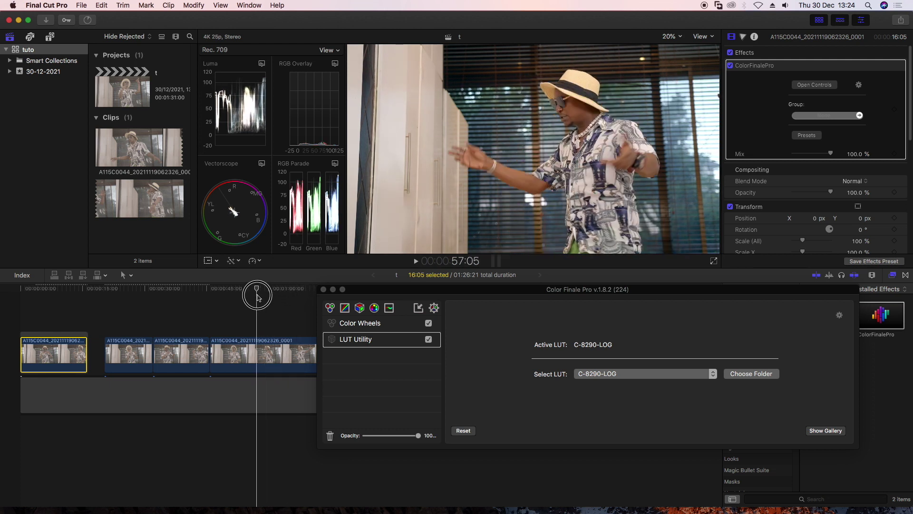
left_click(257, 352)
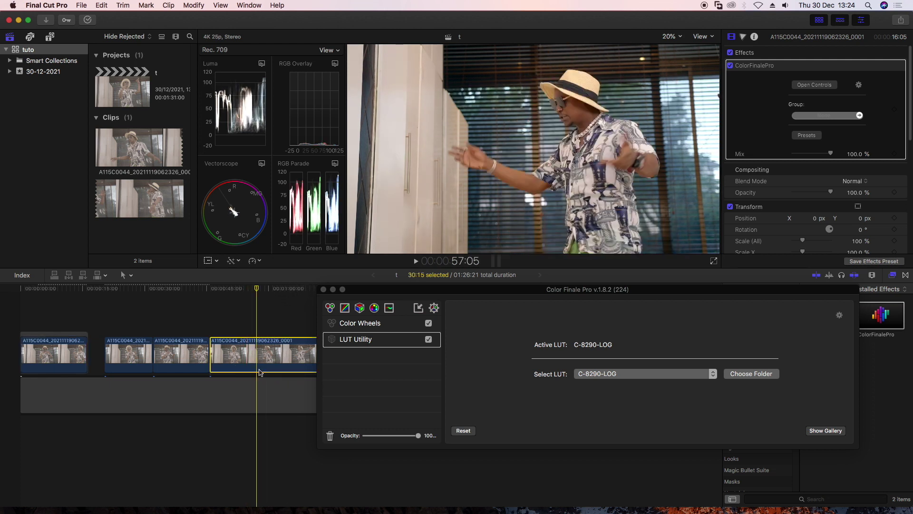
key("alt+super+b")
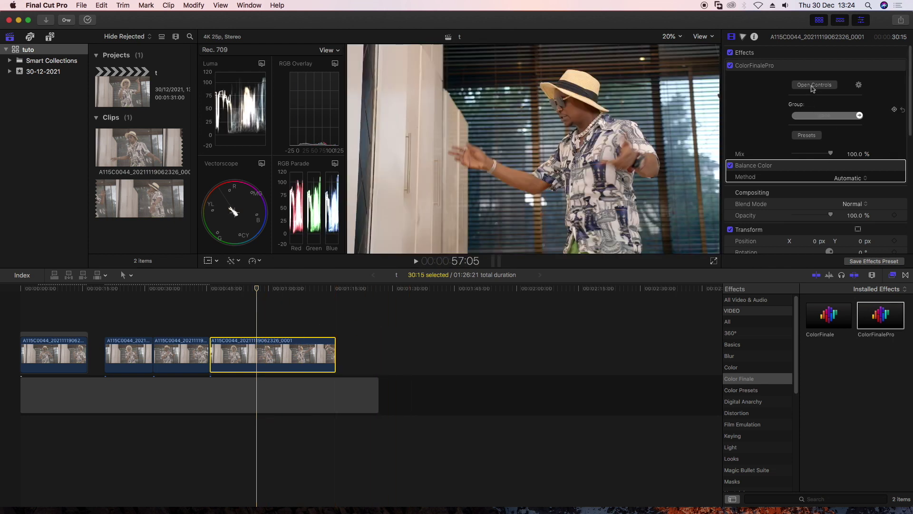
Check the last clip's existing Color Finale layers, and add a second ColorFinalePro effect with a LUT Utility layer
left_click(812, 86)
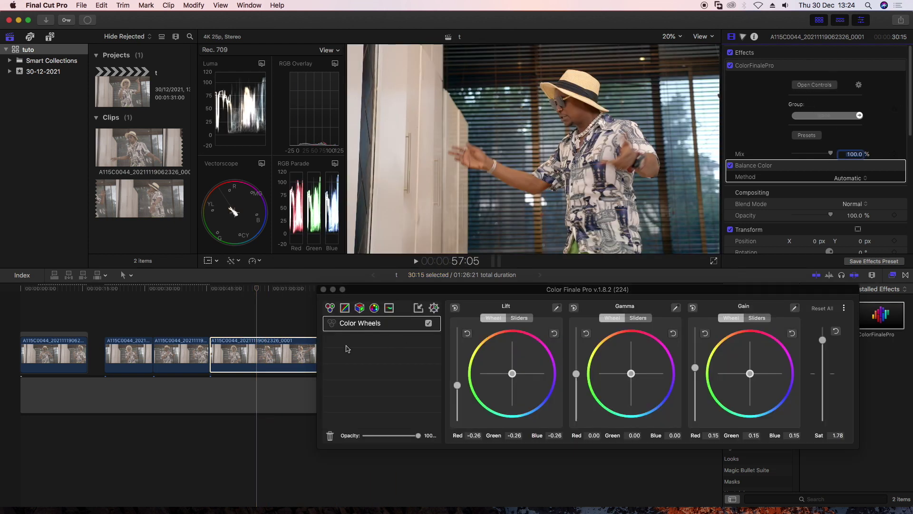
left_click(323, 289)
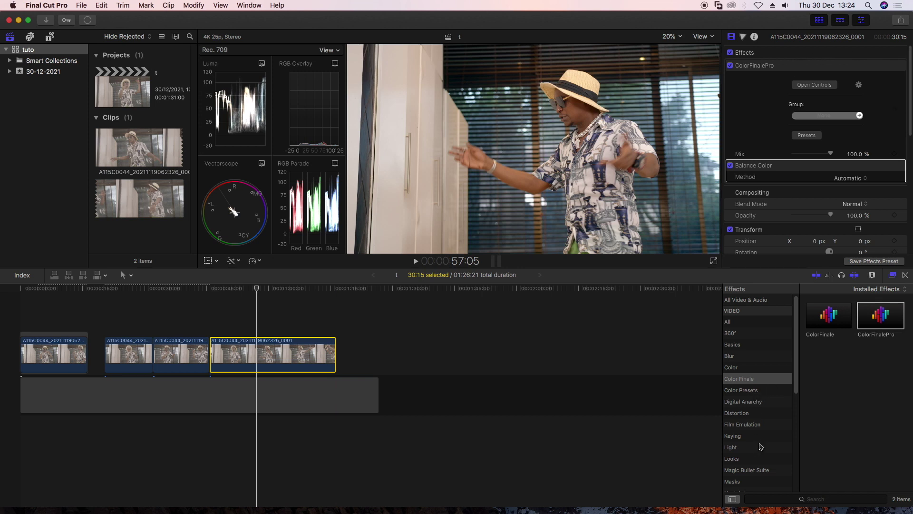
left_click(880, 319)
double_click(880, 320)
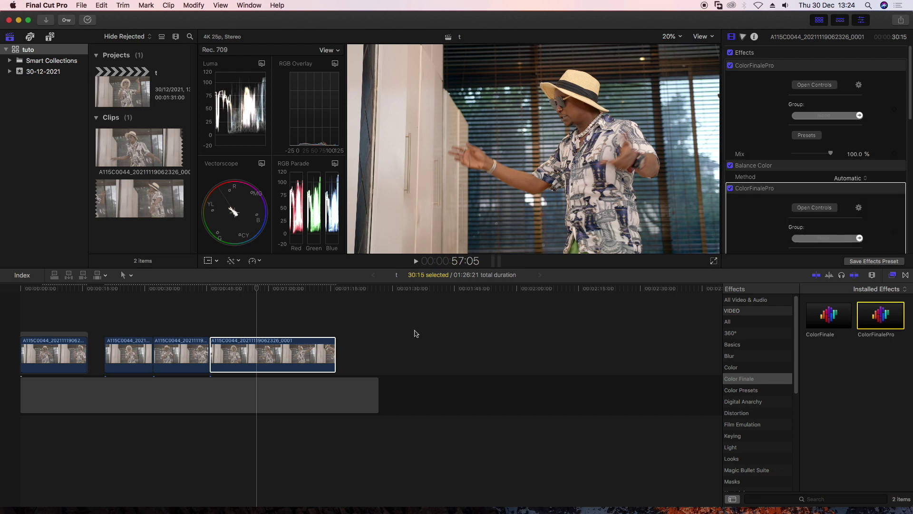
left_click(830, 208)
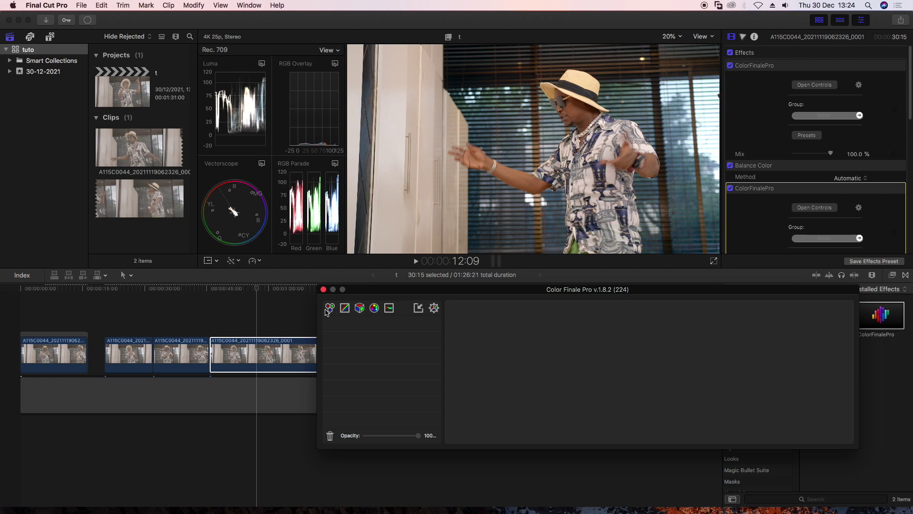
left_click(359, 308)
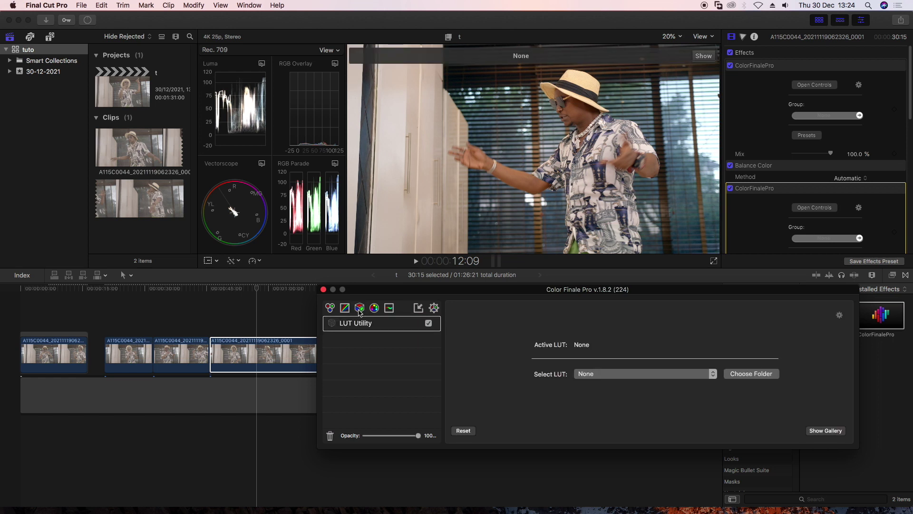
Apply the C-8300-VLOG LUT from the 03 - V-Log gallery to the last clip, keeping the current LUT folder
left_click(830, 431)
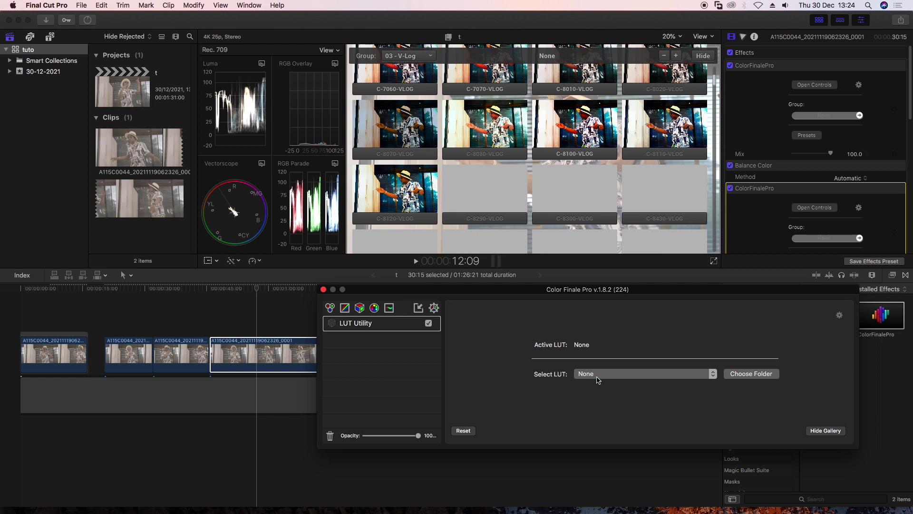
left_click(735, 375)
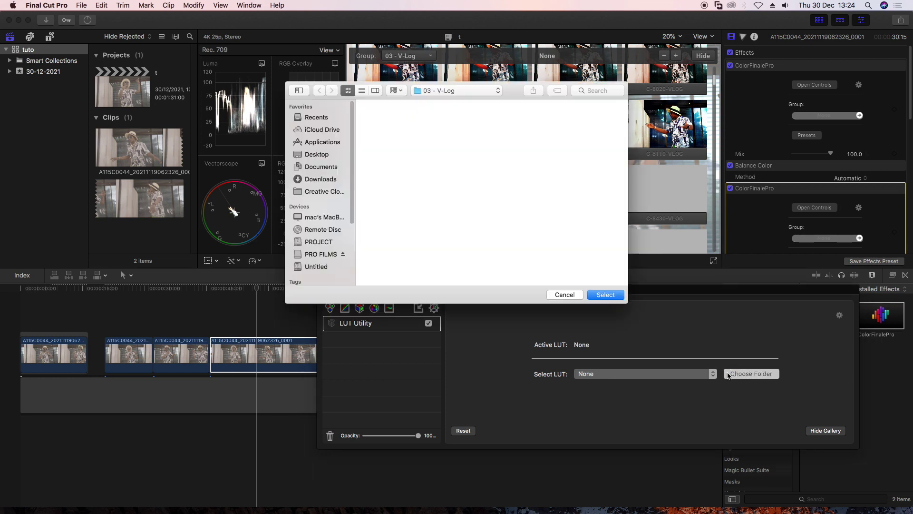
left_click(566, 295)
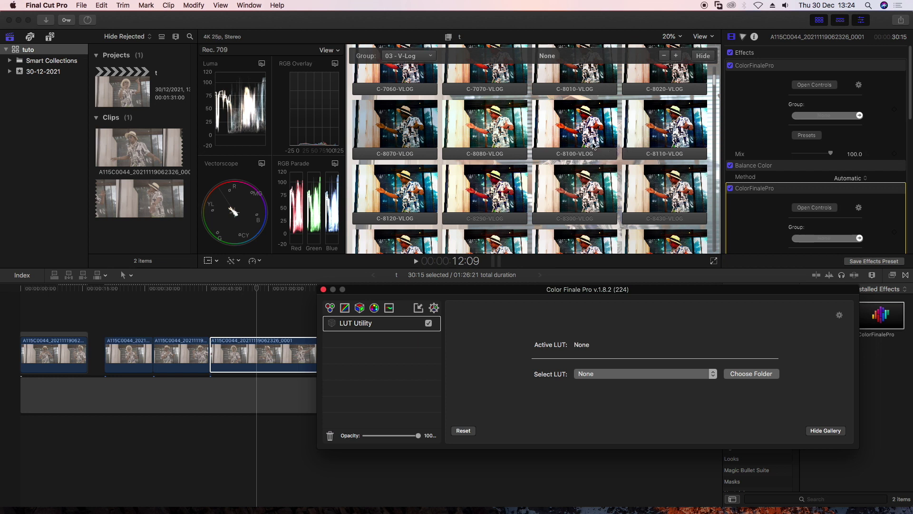
left_click(584, 220)
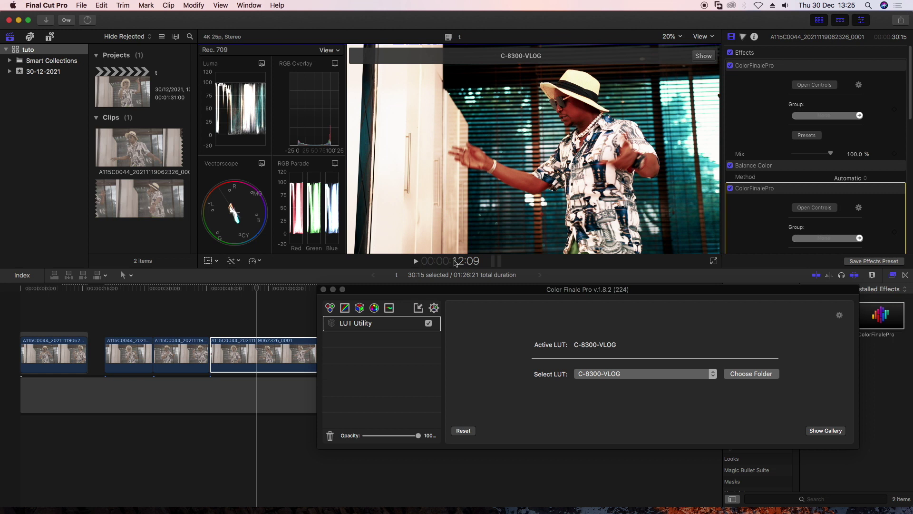
Load the 02 - Generic LOG folder into the LUT Utility and apply the C-8080-LOG LUT to the last clip
left_click(750, 374)
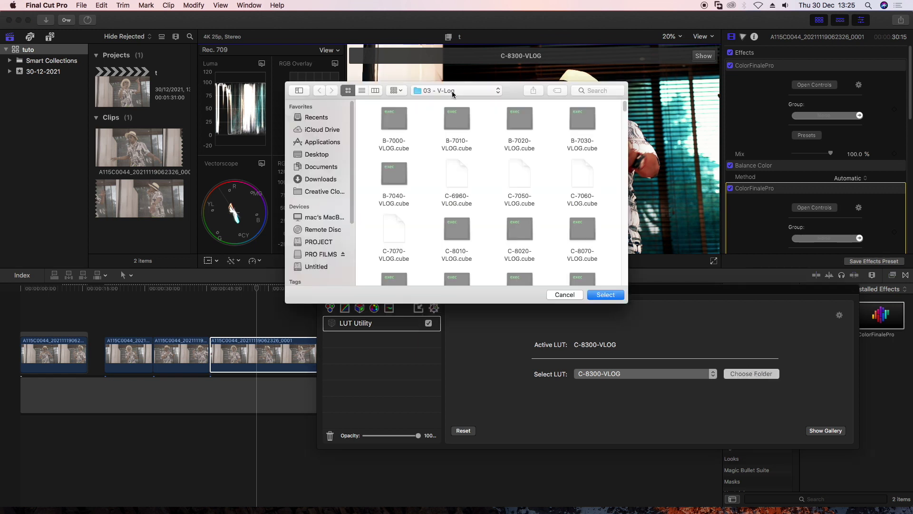
left_click(452, 91)
left_click(449, 104)
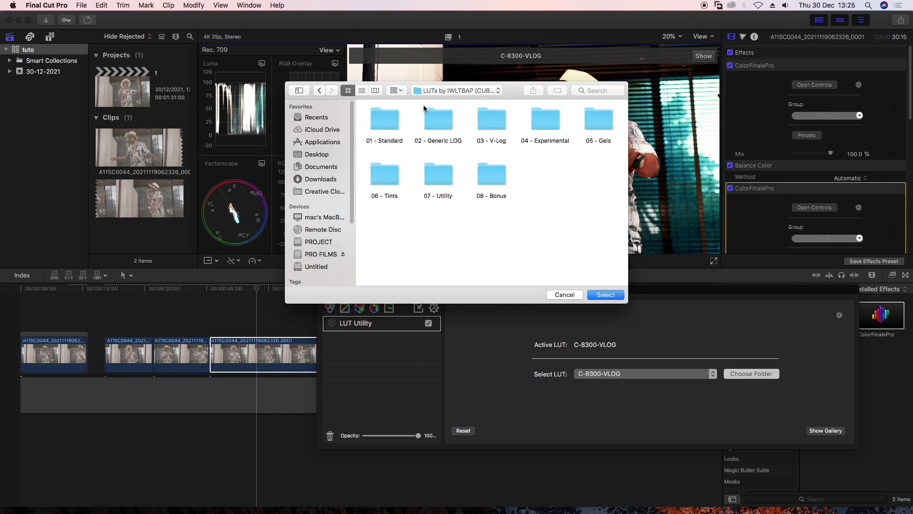
double_click(433, 118)
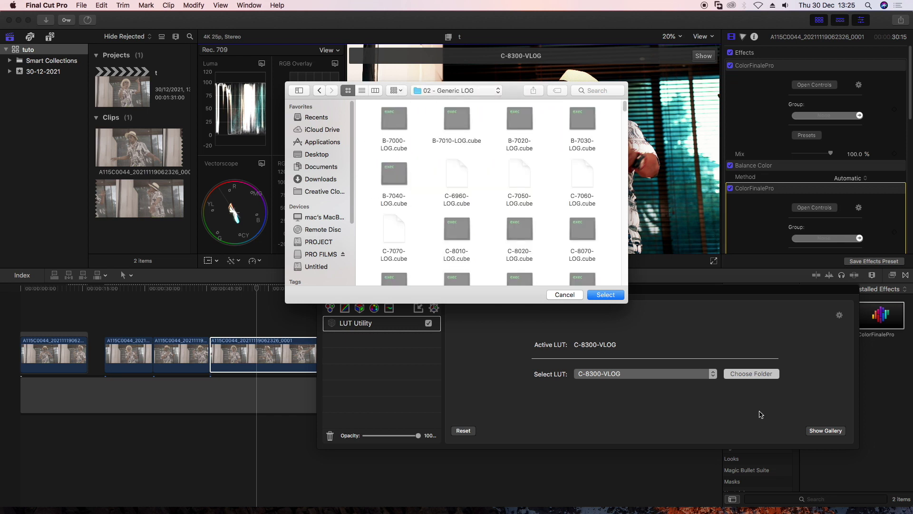
left_click(605, 294)
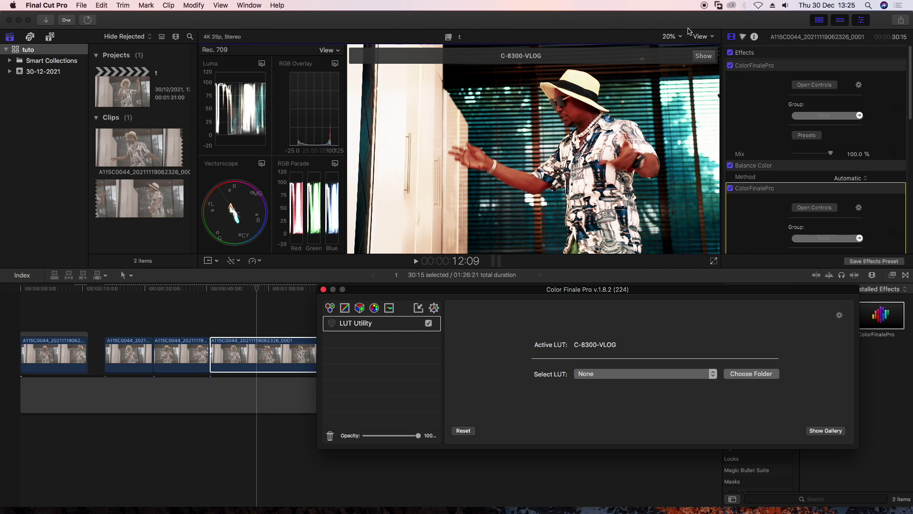
left_click(704, 58)
left_click(704, 57)
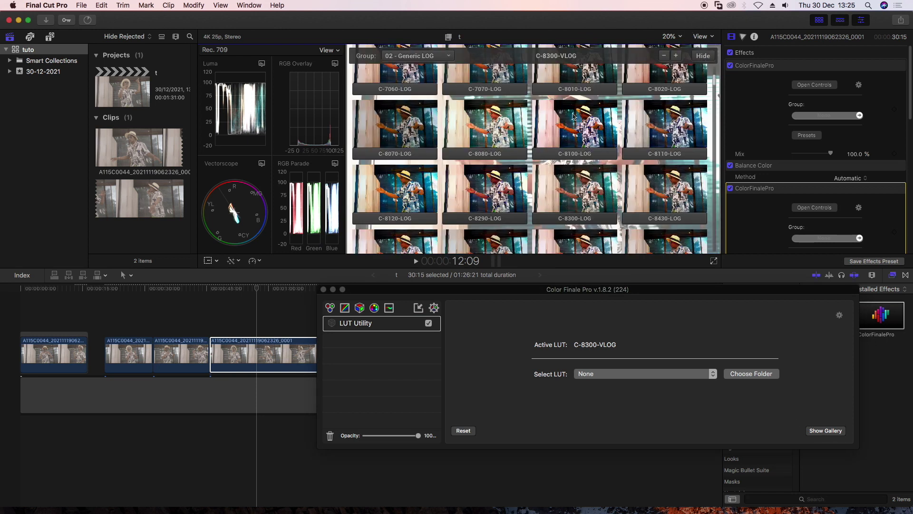
left_click(485, 152)
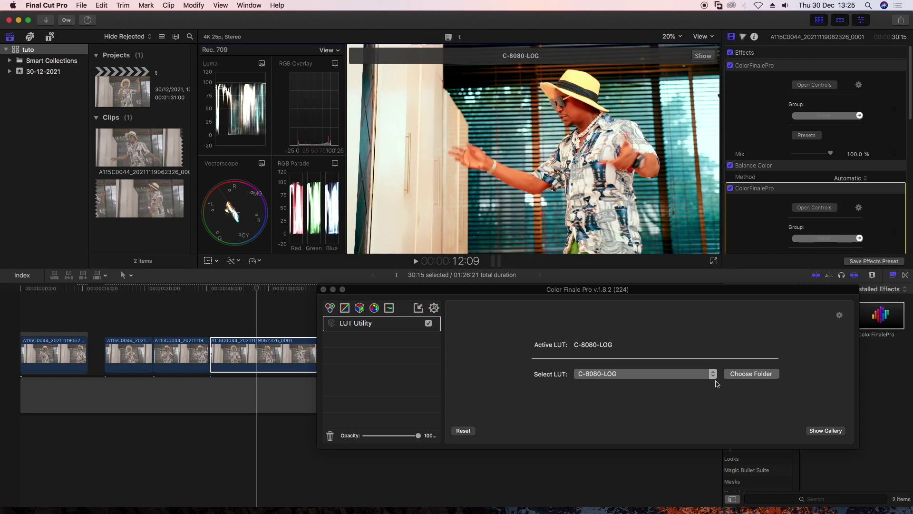
Load the 01 - Standard folder into the LUT Utility and apply the C-8120-STD LUT to the last clip
left_click(745, 376)
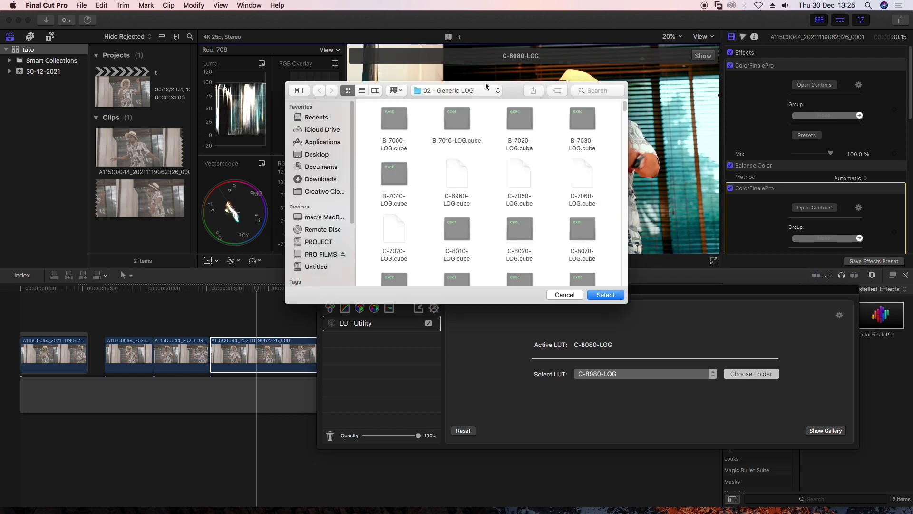
left_click(455, 90)
left_click(457, 100)
left_click(386, 118)
double_click(388, 119)
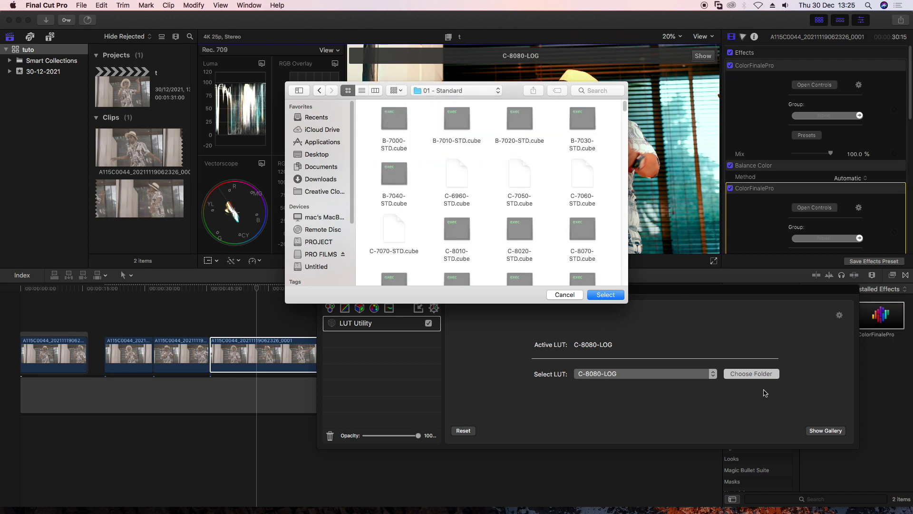
left_click(611, 294)
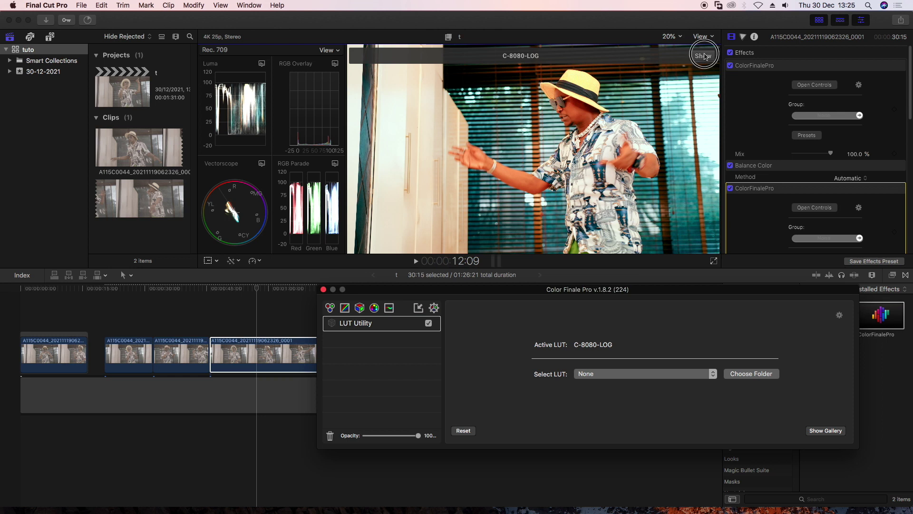
left_click(703, 56)
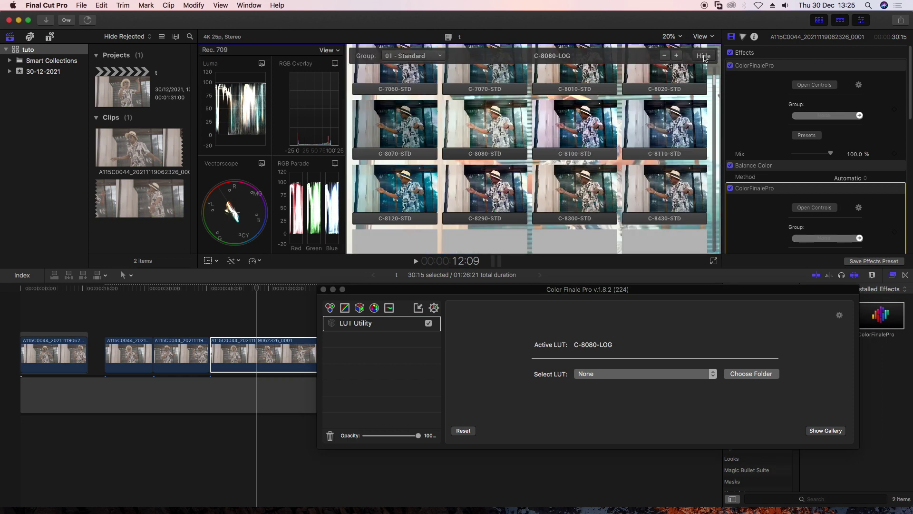
left_click(415, 222)
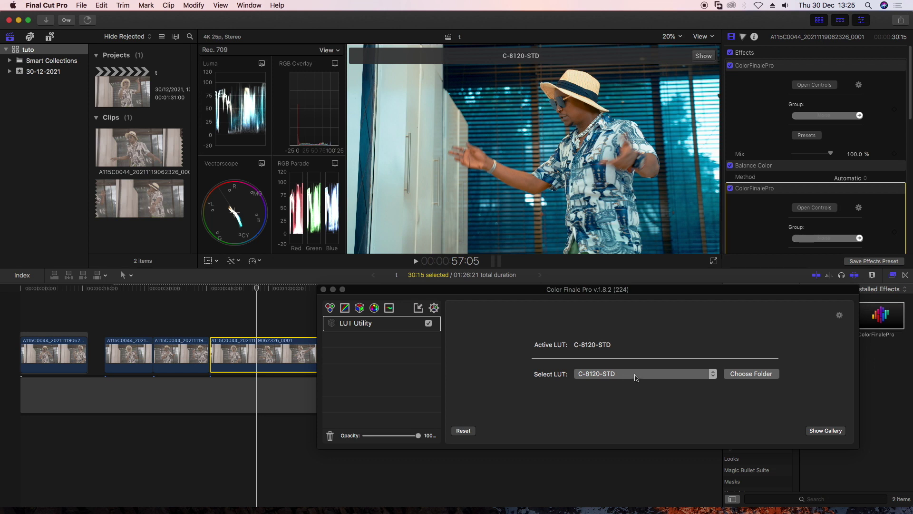
Lower the LUT Utility layer's opacity to 61% and check the last clip's grade at 55:09
left_click_drag(418, 436, 399, 445)
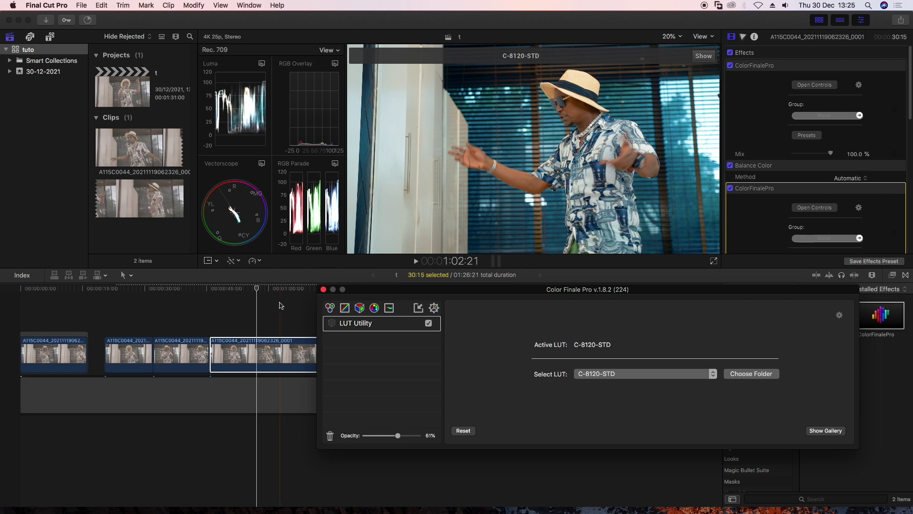
left_click(297, 289)
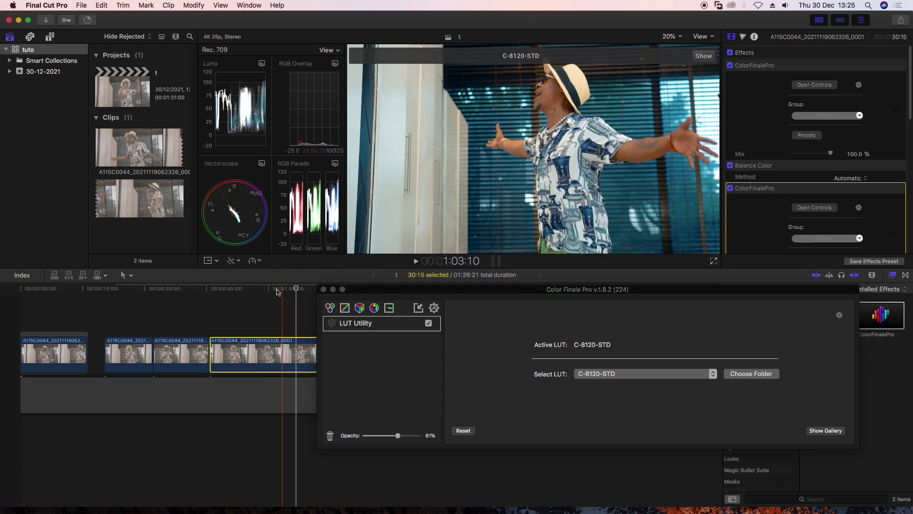
left_click(249, 289)
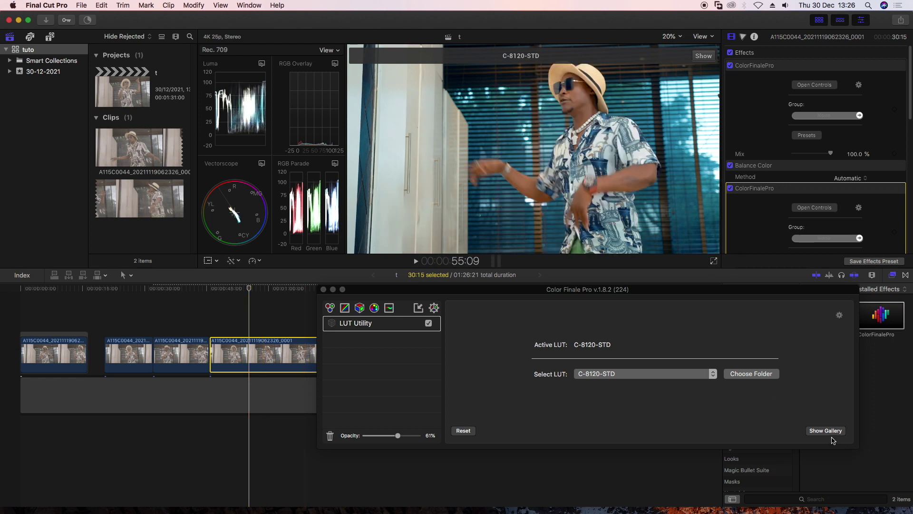
Browse the contents of the 02 - Generic LOG, 03 - V-Log and 01 - Standard folders for the LUT Utility
left_click(752, 373)
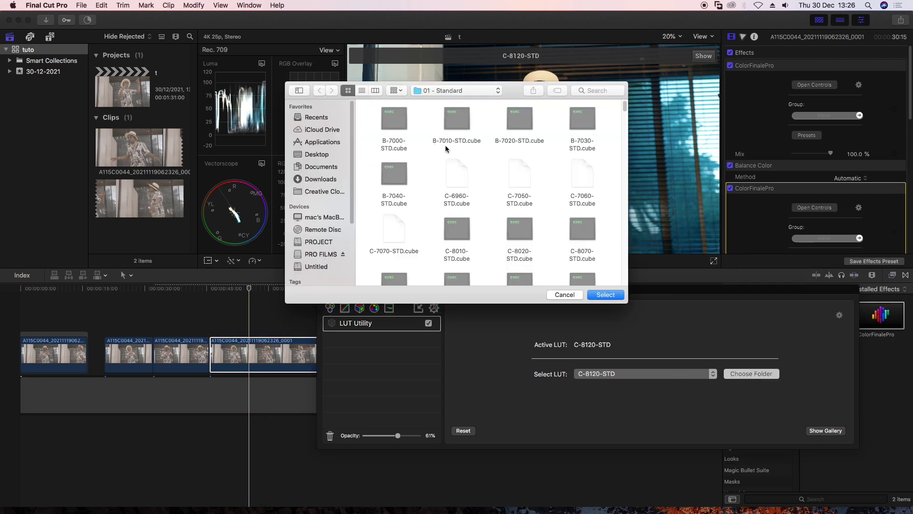
left_click(446, 93)
left_click(447, 101)
double_click(435, 122)
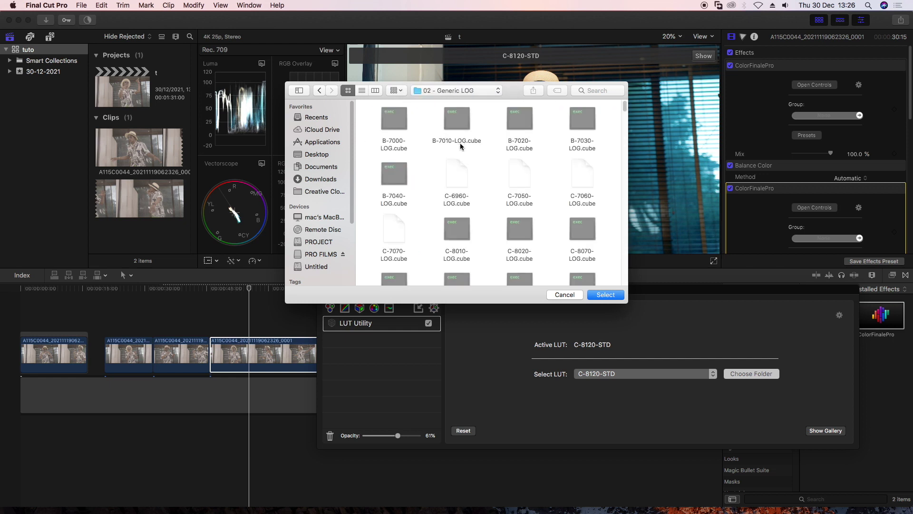
left_click(454, 90)
left_click(454, 100)
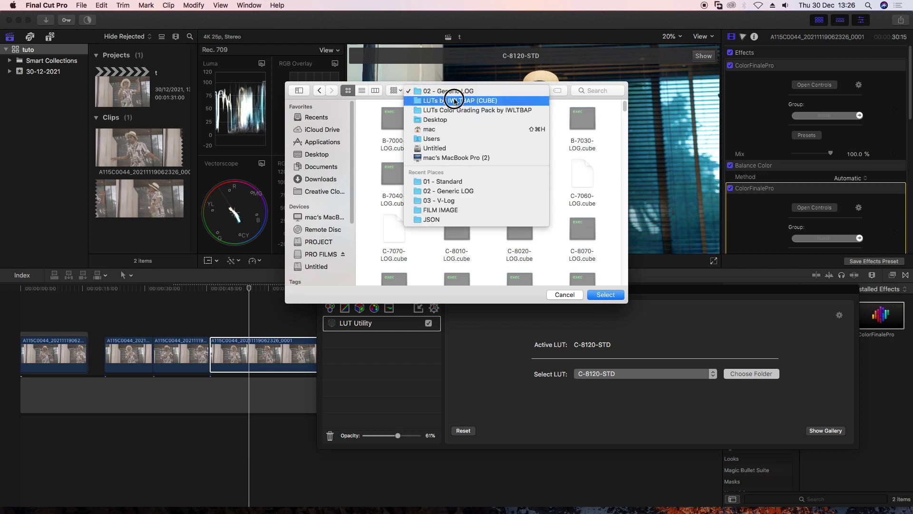
double_click(489, 127)
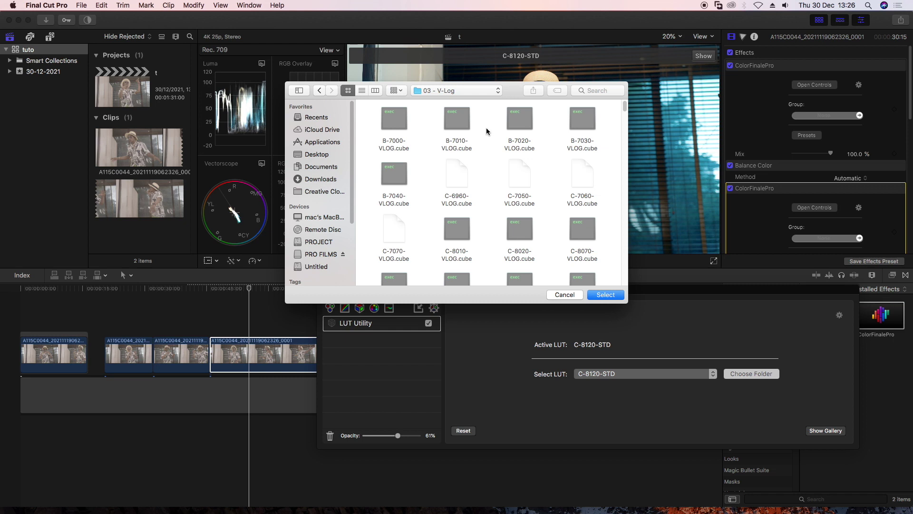
left_click(466, 90)
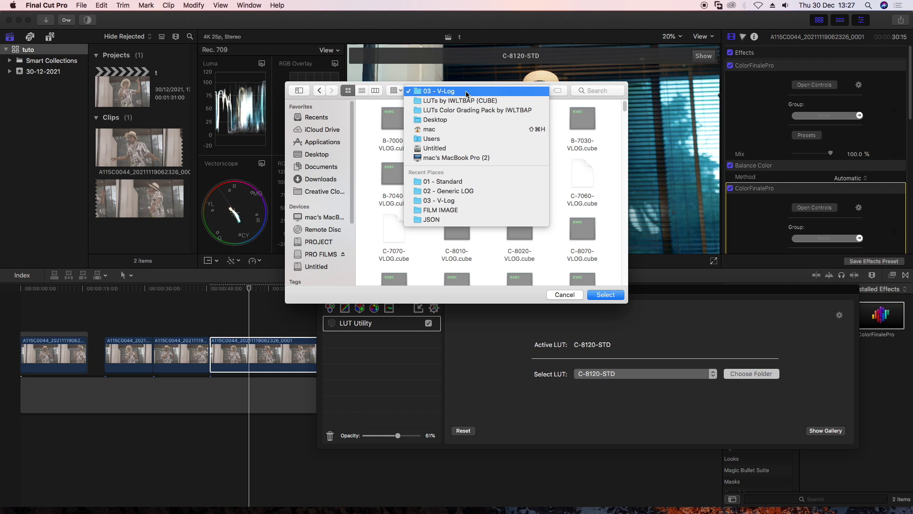
left_click(449, 181)
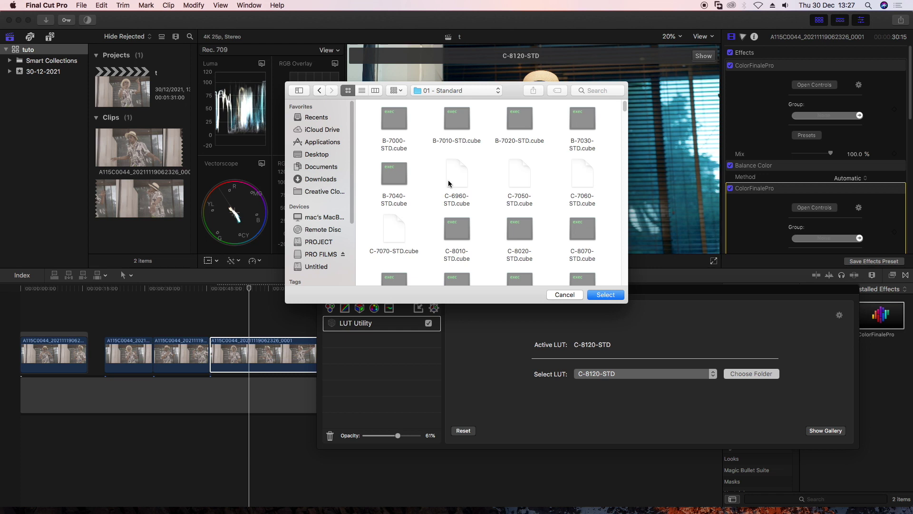
Leave the LUT folder selection, close the Color Finale controls and check the last clip's grade at 1:08:15 and 59:18
left_click(565, 295)
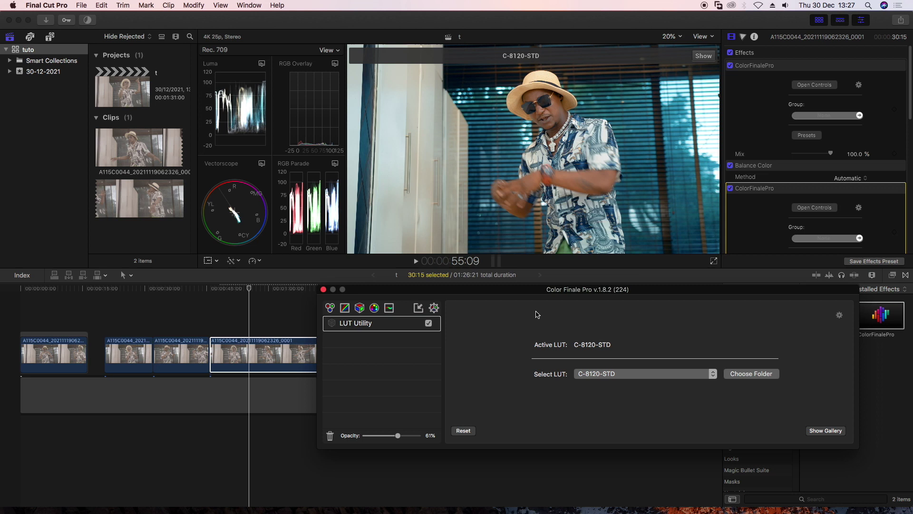
left_click(325, 290)
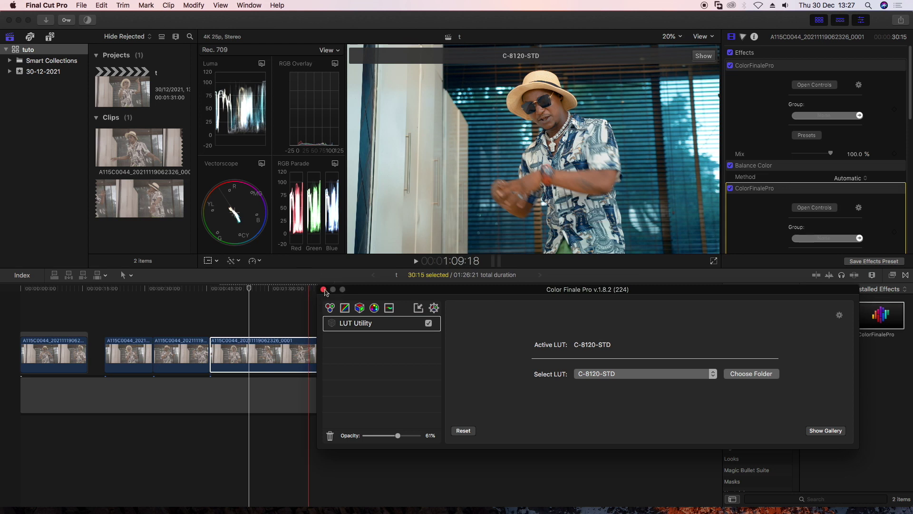
left_click(294, 291)
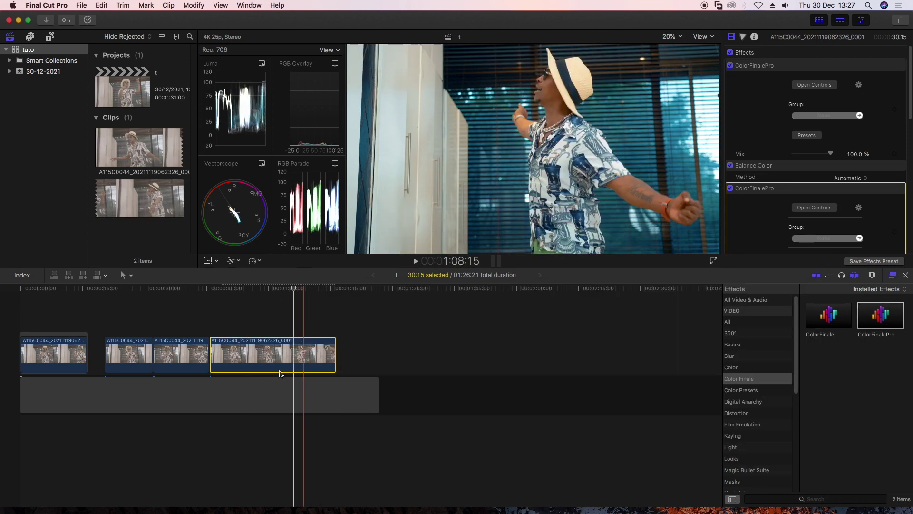
left_click(268, 289)
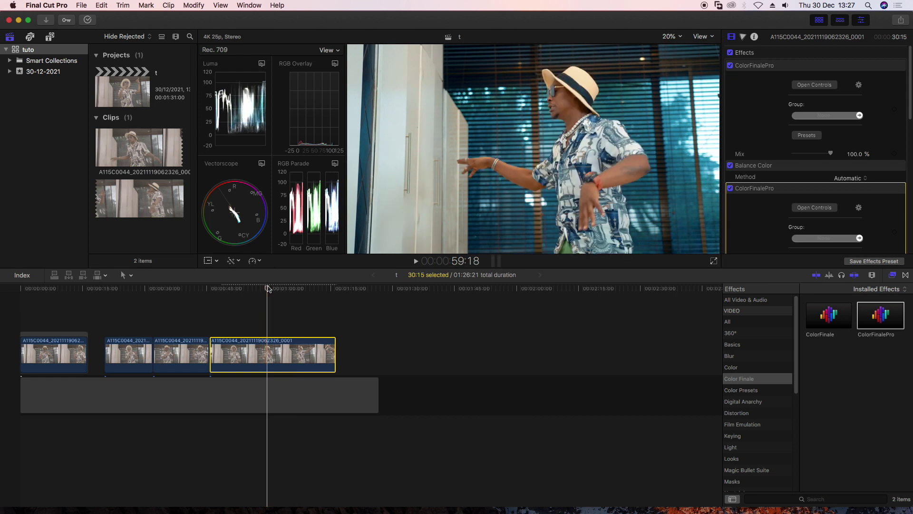
Remove all effects from the last clip, move the playhead to 51:17 and apply a fresh ColorFinalePro effect
key("super+alt+x")
left_click_drag(268, 288, 234, 285)
double_click(889, 320)
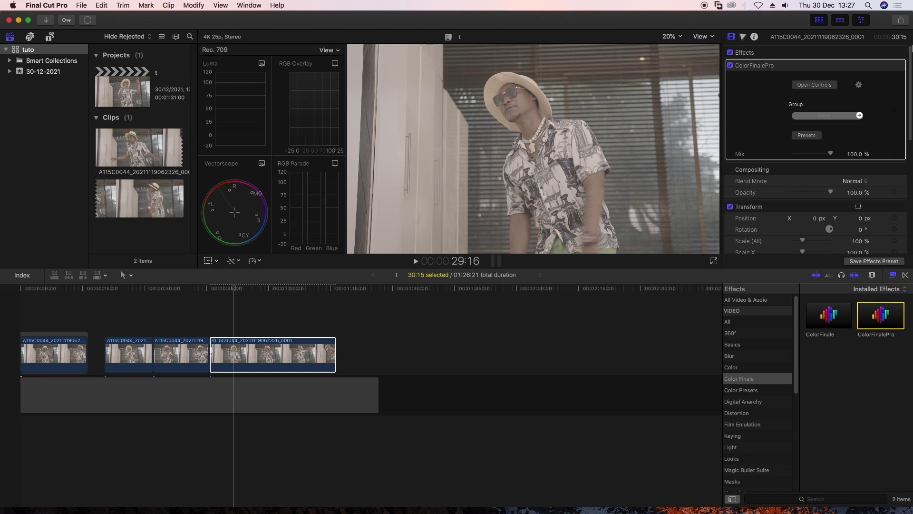
Add a Color Wheels layer in ColorFinalePro with lift at -0.27, gain at 0.15 and saturation at 1.82
left_click(814, 85)
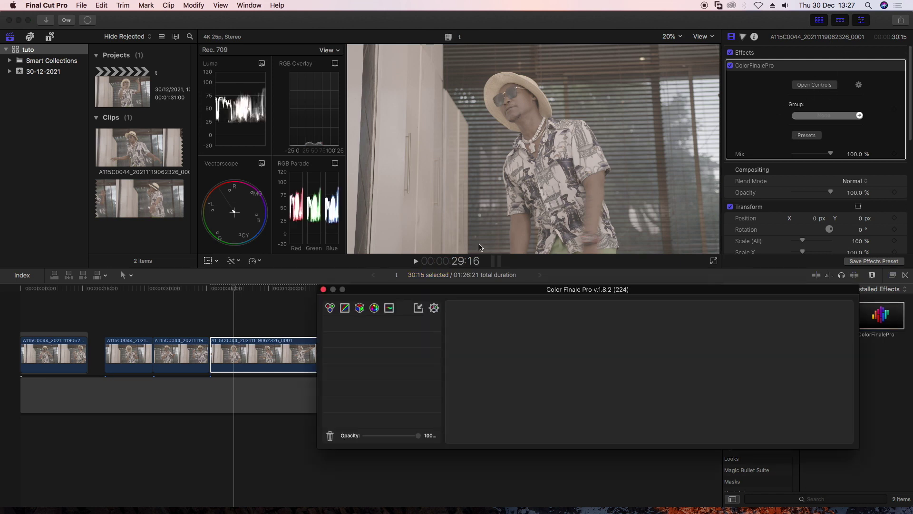
left_click(330, 308)
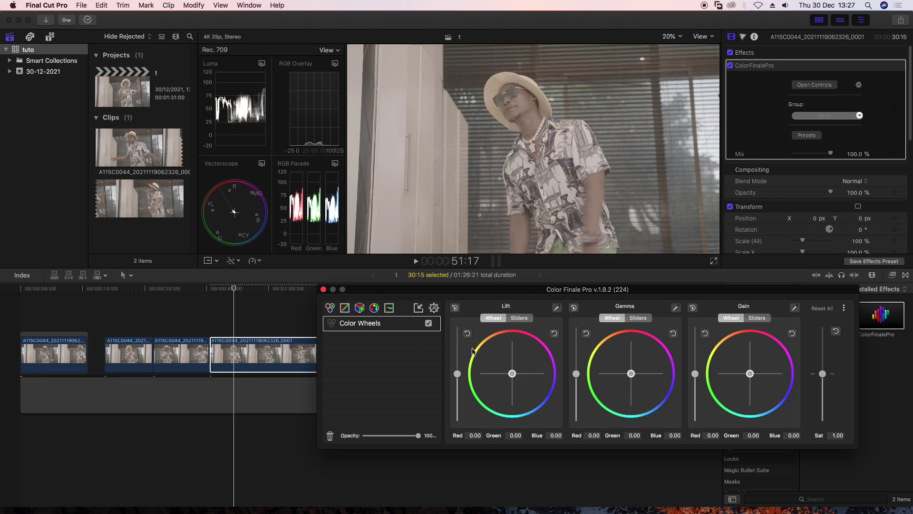
left_click_drag(460, 377, 460, 378)
left_click_drag(459, 377, 459, 386)
left_click_drag(695, 373, 697, 369)
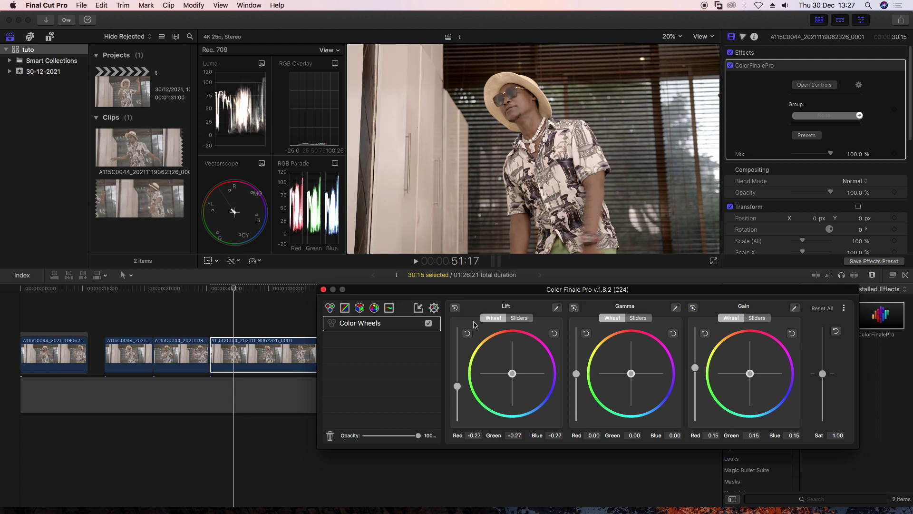
left_click_drag(823, 374, 823, 339)
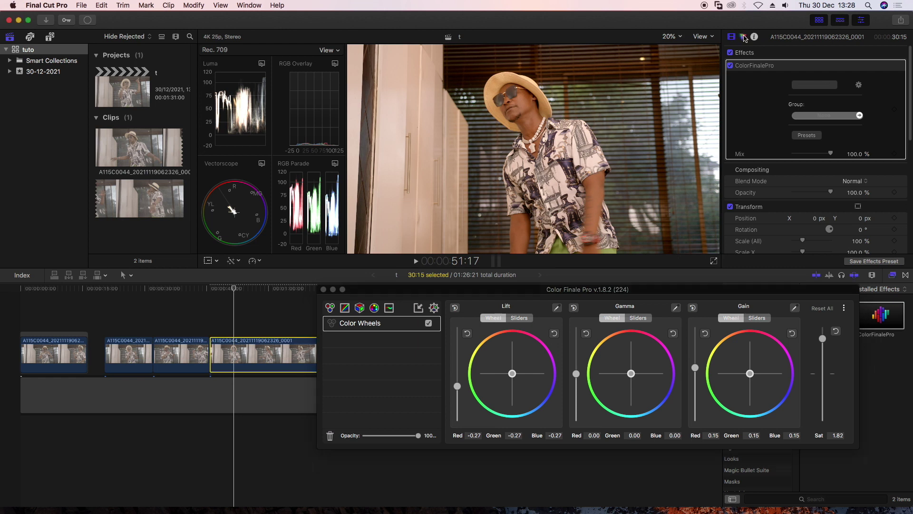
Add Final Cut's own Color Wheels correction to the last clip with temperature 4214 and tint -6
left_click(744, 37)
left_click(774, 52)
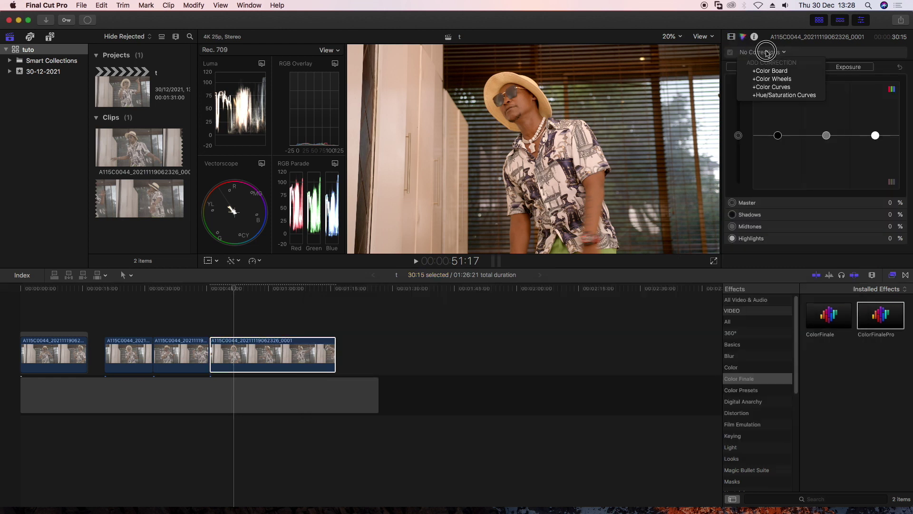
left_click(775, 79)
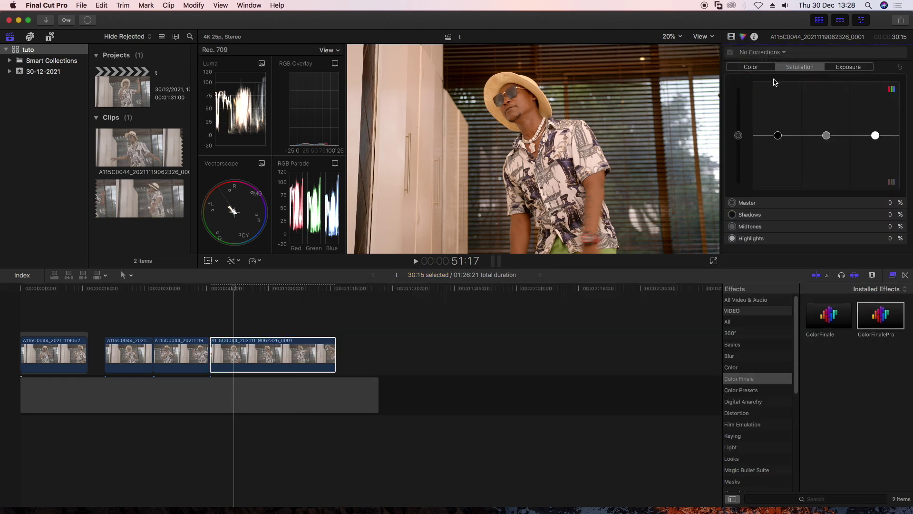
scroll(796, 217, "down", 5)
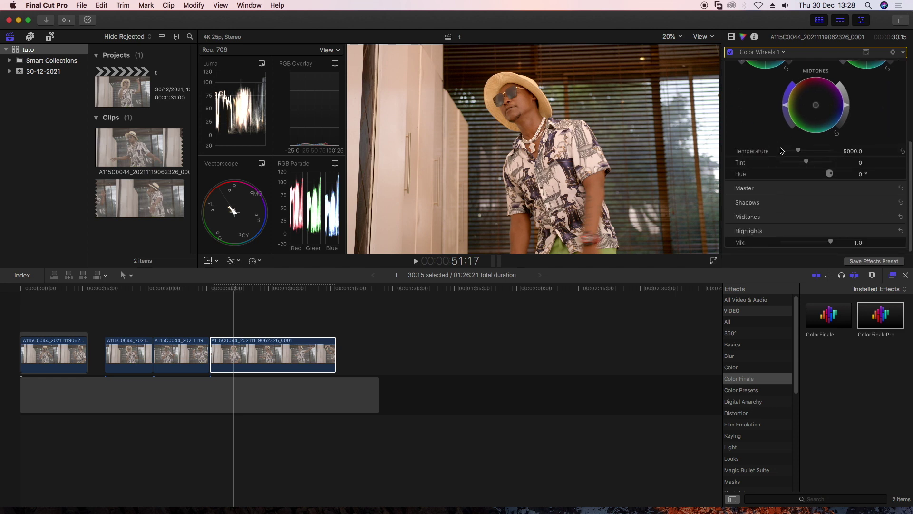
mouse_move(798, 151)
left_mouse_down()
mouse_move(804, 164)
mouse_move(793, 152)
left_mouse_up()
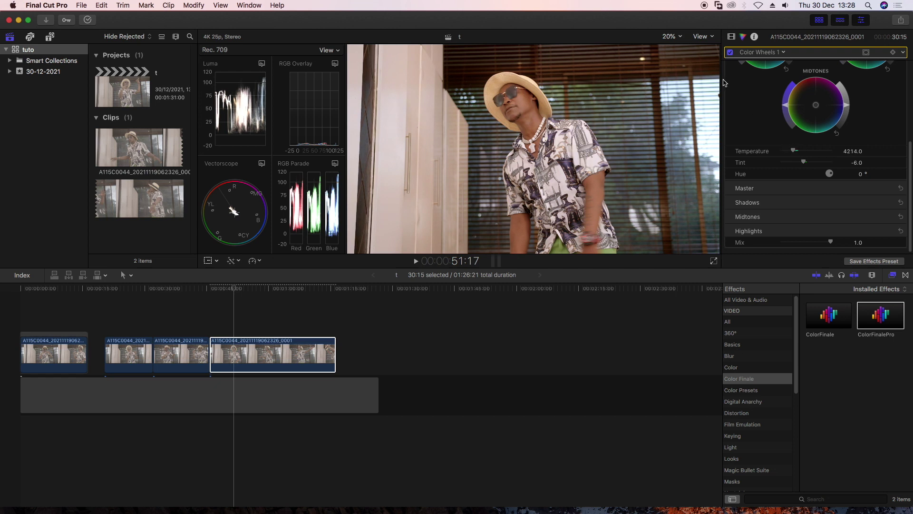
Add a Curves layer in ColorFinalePro, slightly lower the green curve's highlight point and check the clip at 56:10
left_click(732, 37)
left_click(808, 85)
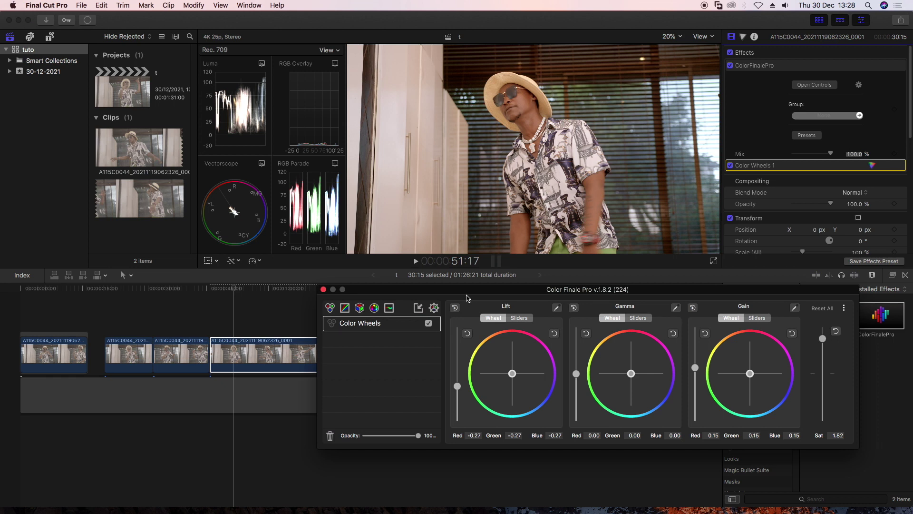
left_click(345, 309)
left_click_drag(645, 319, 645, 316)
left_click_drag(743, 315, 742, 318)
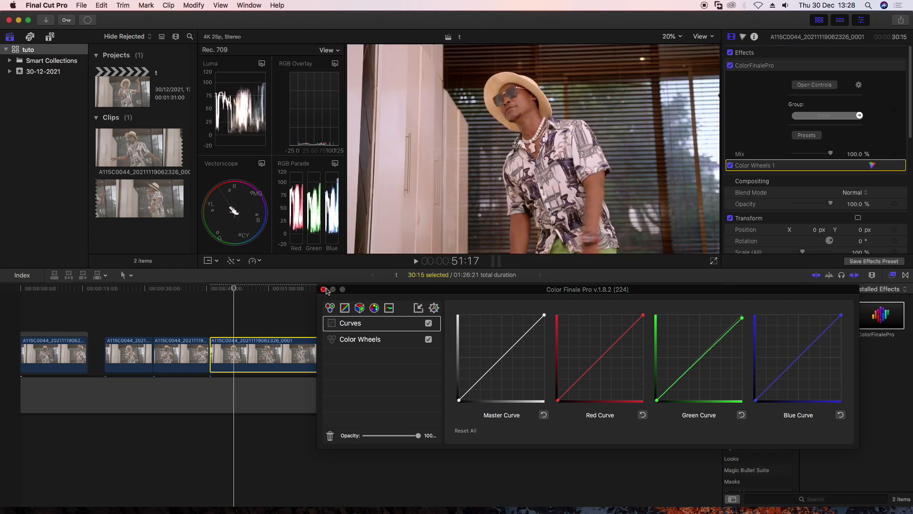
left_click(323, 290)
left_click_drag(226, 298, 253, 288)
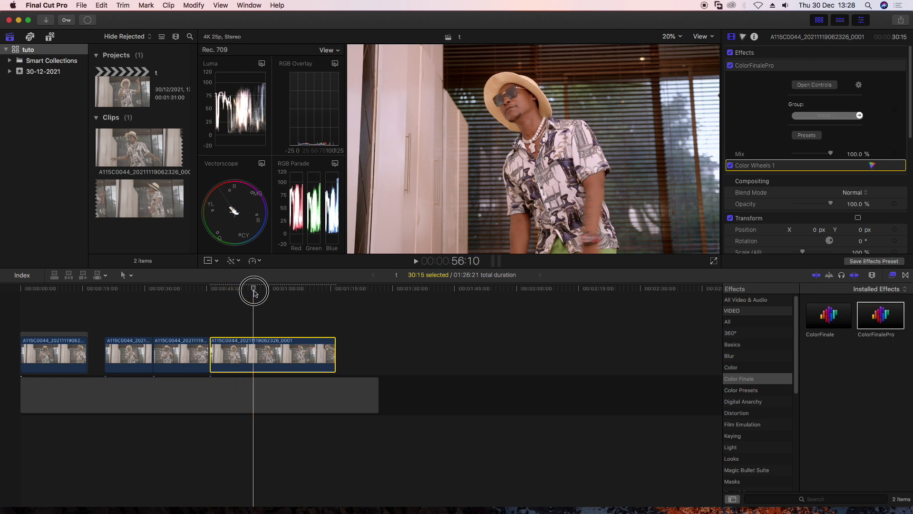
Add a LUT Utility layer to the last clip's ColorFinalePro effect, show the LUT gallery and load the LUT folder
left_click(816, 85)
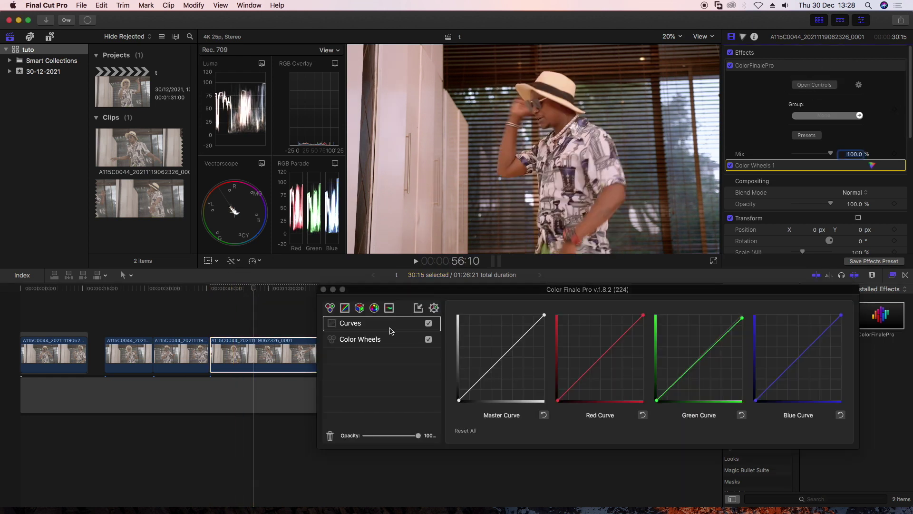
left_click(360, 309)
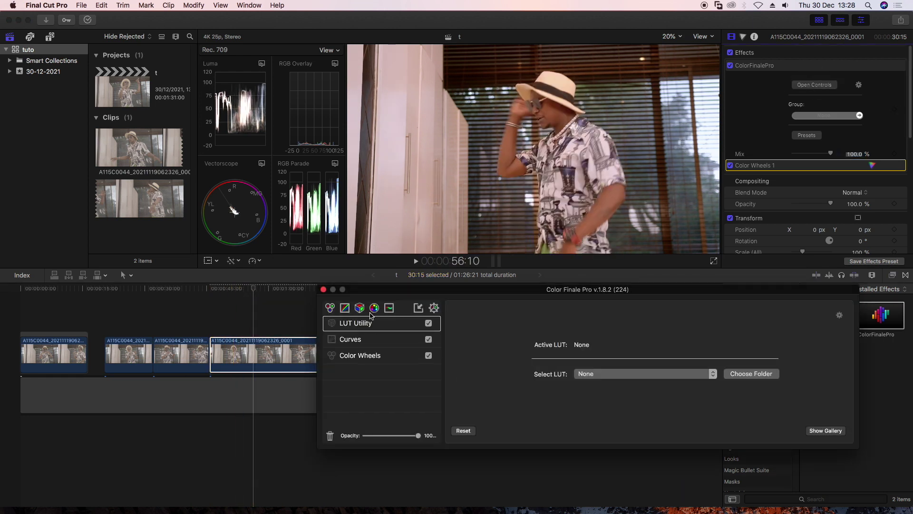
left_click(626, 378)
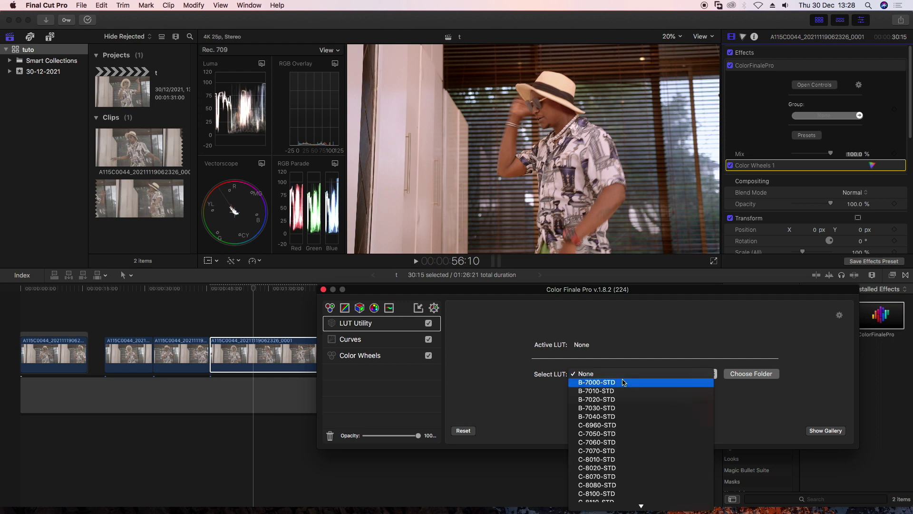
left_click(823, 426)
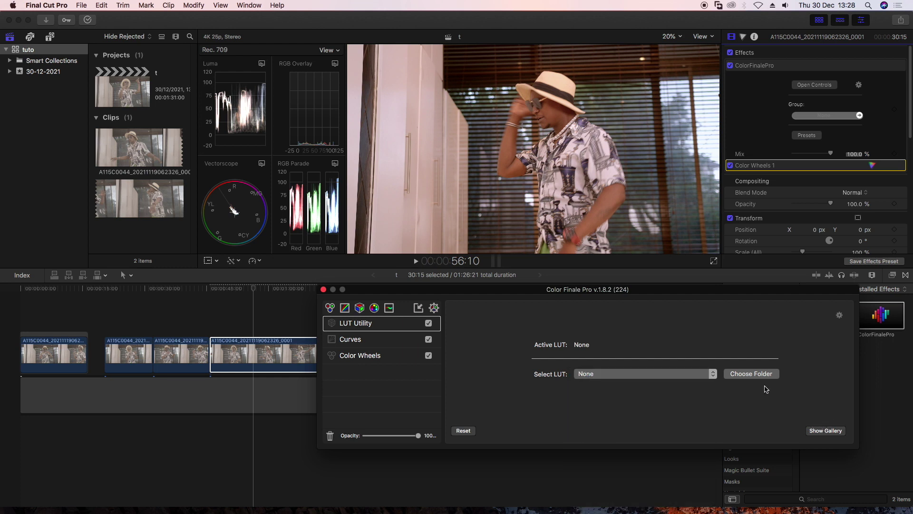
left_click(828, 433)
left_click(741, 374)
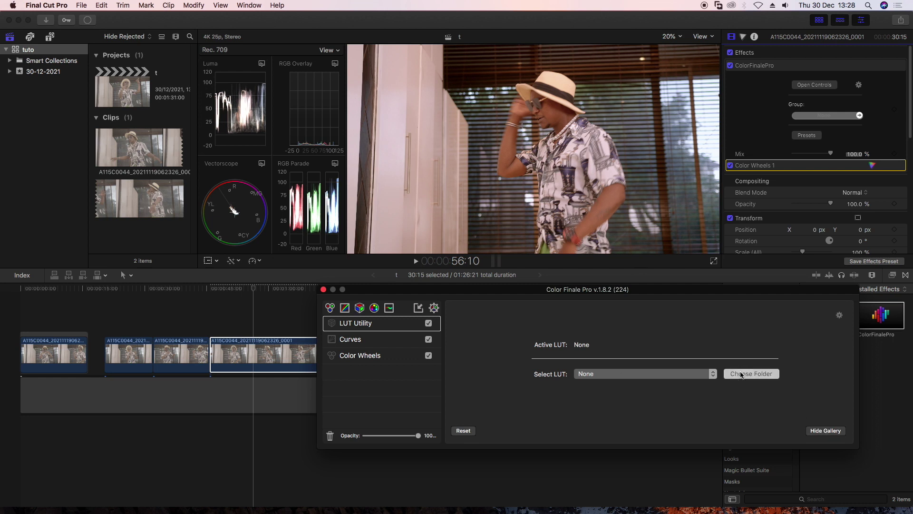
left_click(605, 295)
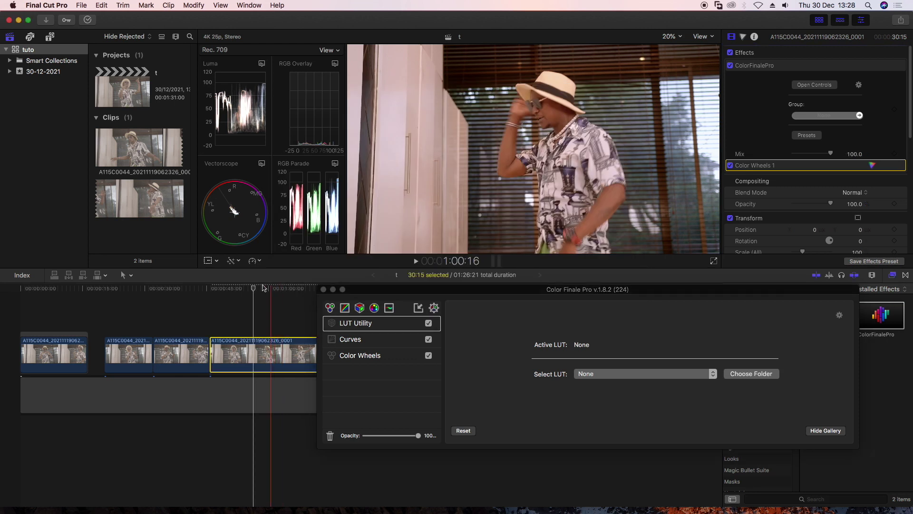
Try the C-8290-STD LUT on the last clip with the playhead at 53:10
left_click(241, 288)
left_click(828, 434)
left_click(828, 434)
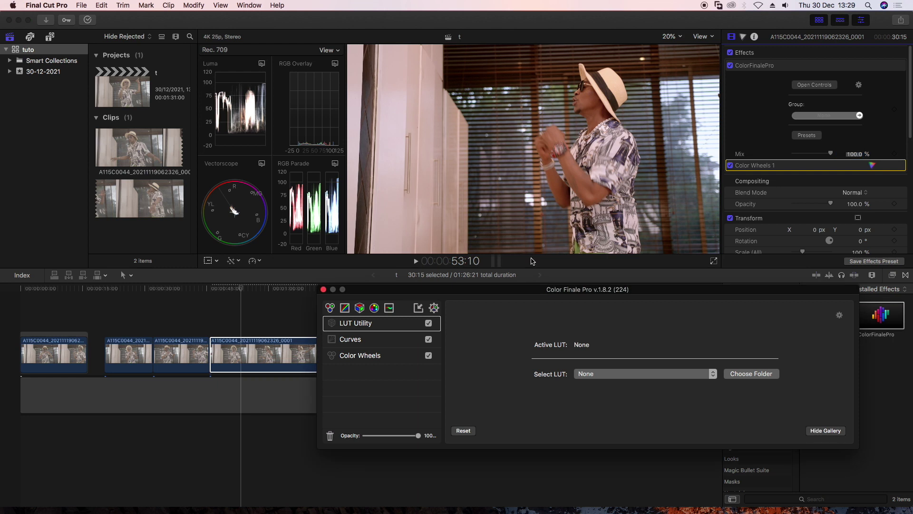
left_click_drag(510, 291, 490, 212)
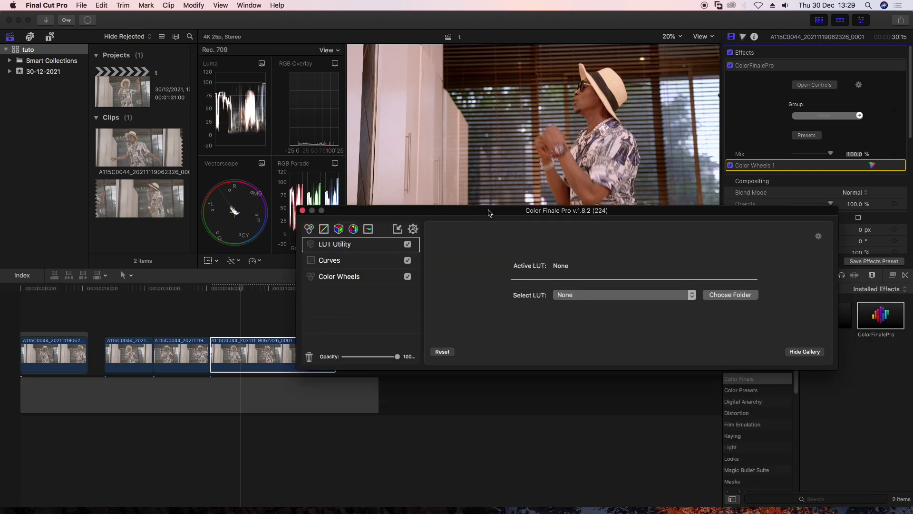
left_click(583, 295)
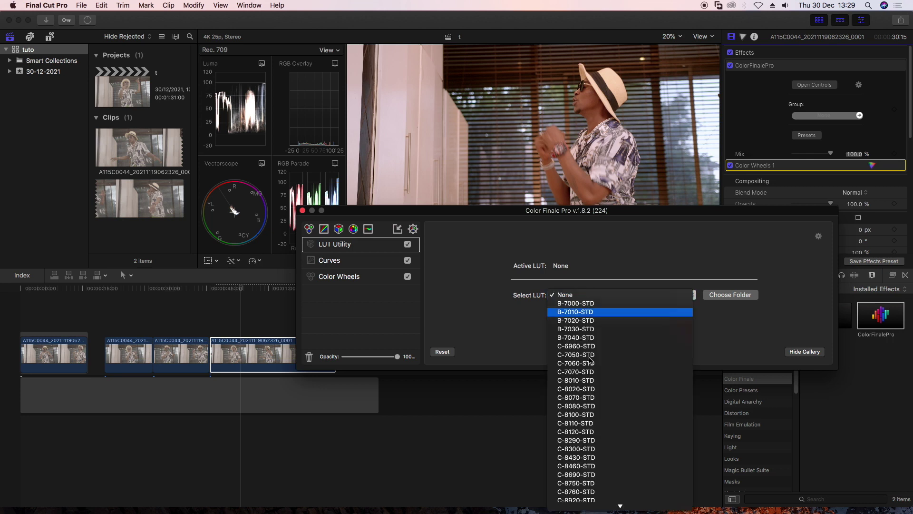
scroll(603, 444, "down", 3)
left_click(600, 414)
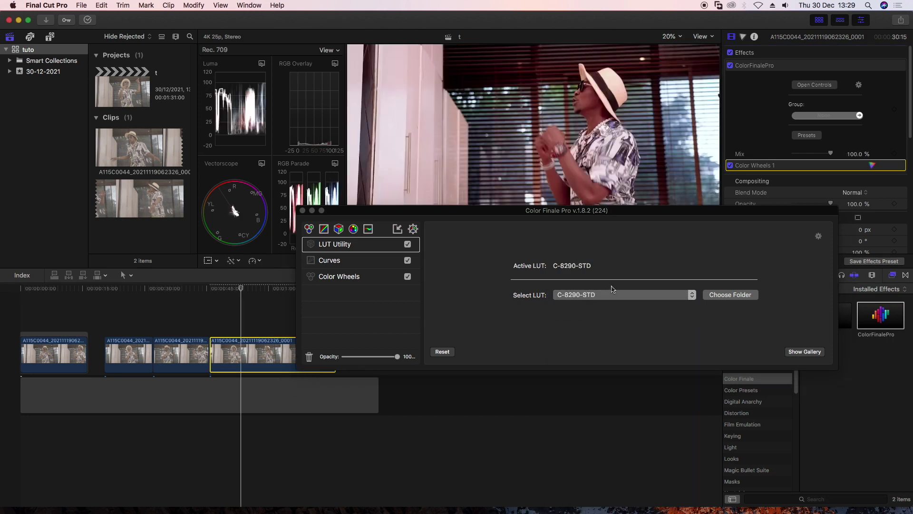
Apply the C-8460-STD LUT to the last clip and check the grade further along the clip
left_click(613, 296)
left_click(606, 320)
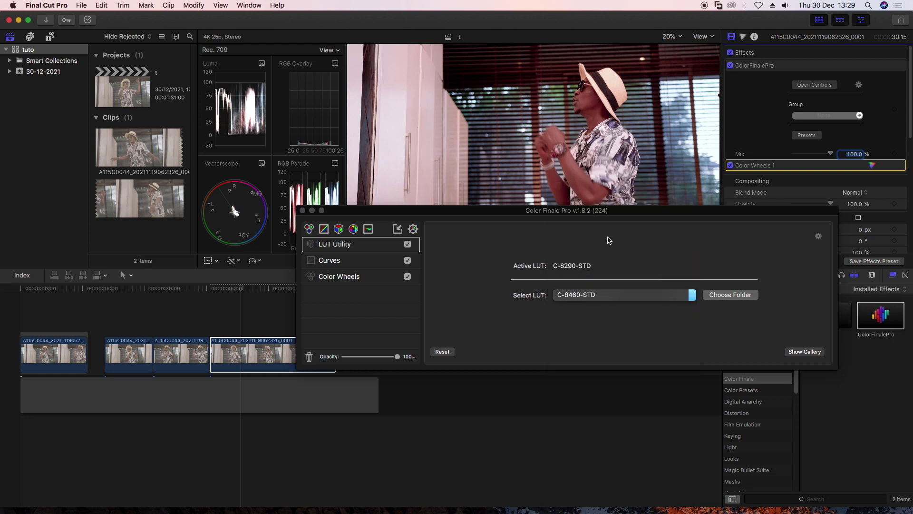
left_click_drag(505, 212, 570, 248)
left_click_drag(241, 287, 265, 294)
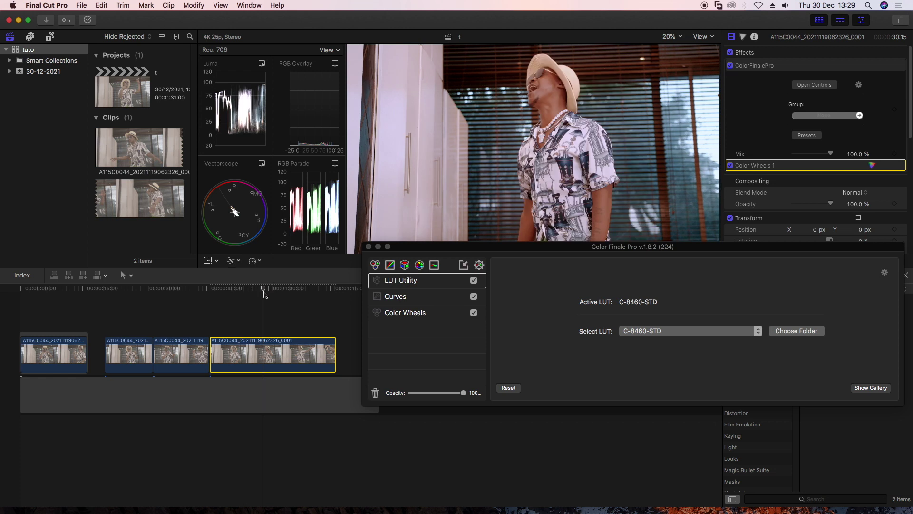
Lower the LUT Utility layer's opacity to 91% and review the last clip's grade at several points, ending at 49:03
mouse_move(464, 396)
left_mouse_down()
mouse_move(436, 391)
mouse_move(484, 391)
mouse_move(379, 387)
mouse_move(489, 399)
mouse_move(459, 405)
left_mouse_up()
left_click(228, 289)
left_click(236, 290)
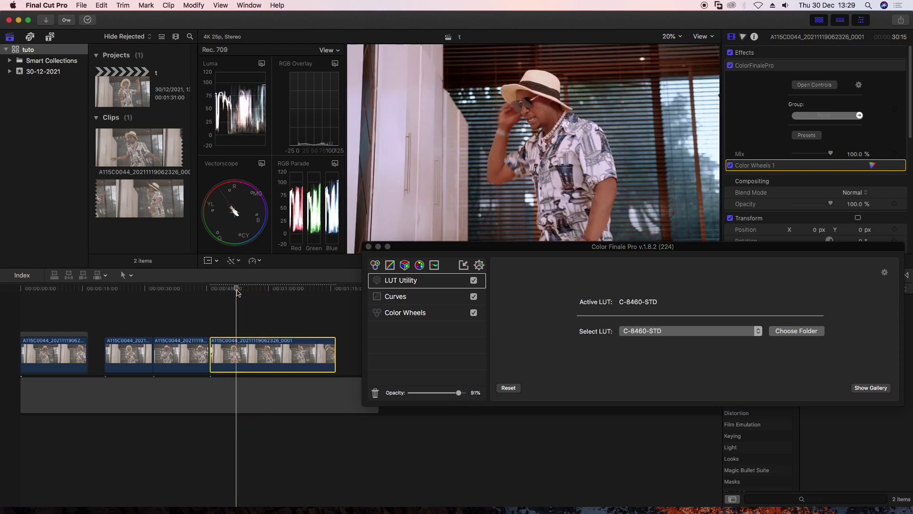
left_click(217, 291)
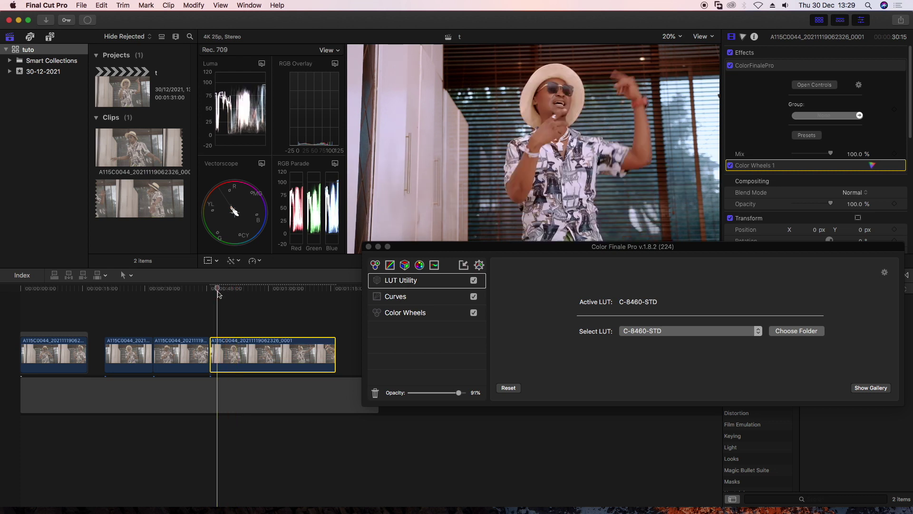
left_click(379, 247)
left_click_drag(216, 289, 226, 291)
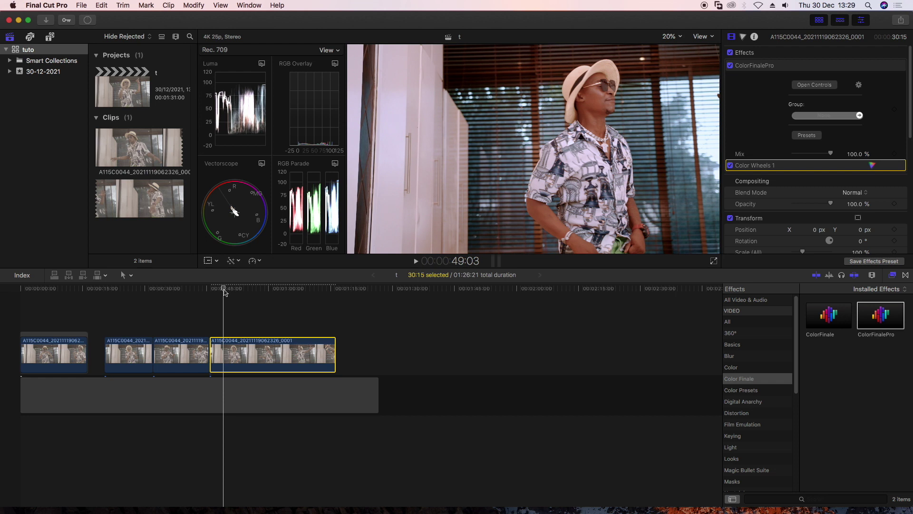
Add a second Curves layer above the LUT and shift the red curve's black point inward to reduce red in the shadows
left_click(830, 85)
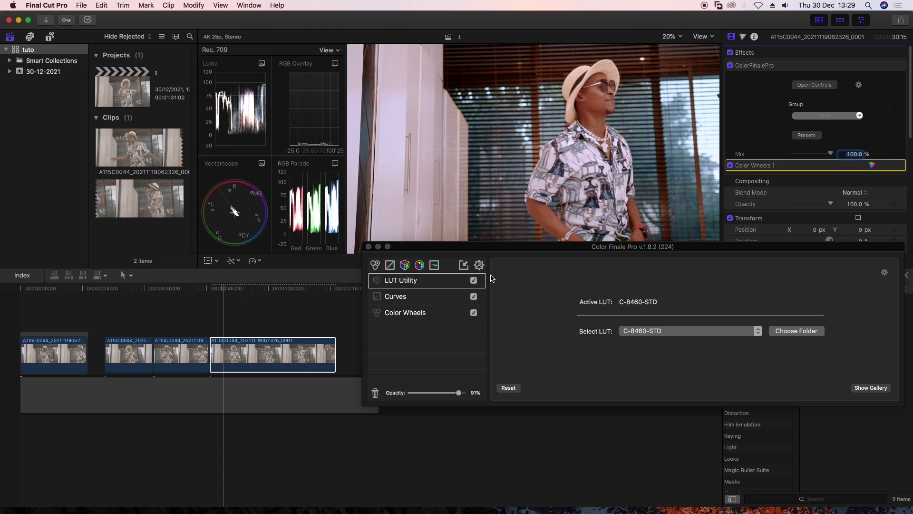
left_click(390, 265)
mouse_move(605, 358)
left_mouse_down()
mouse_move(612, 366)
mouse_move(612, 358)
mouse_move(598, 361)
mouse_move(616, 367)
left_mouse_up()
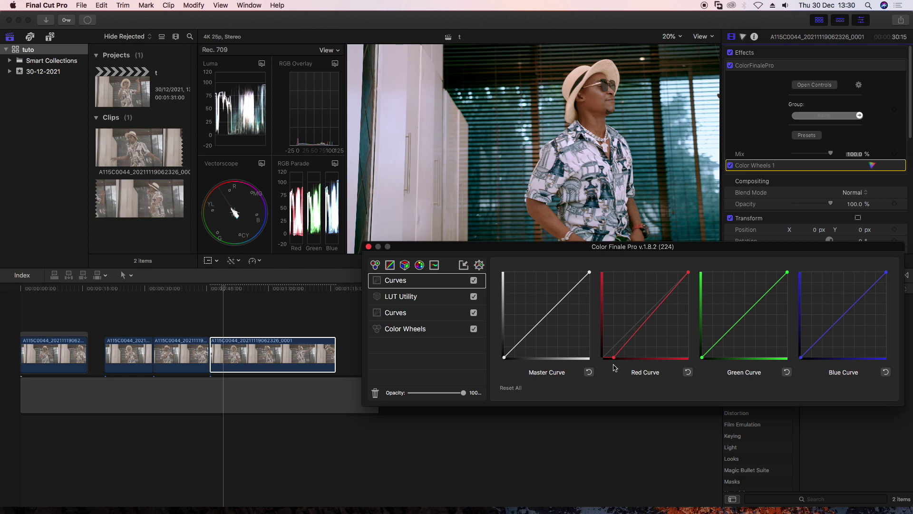
left_click(369, 247)
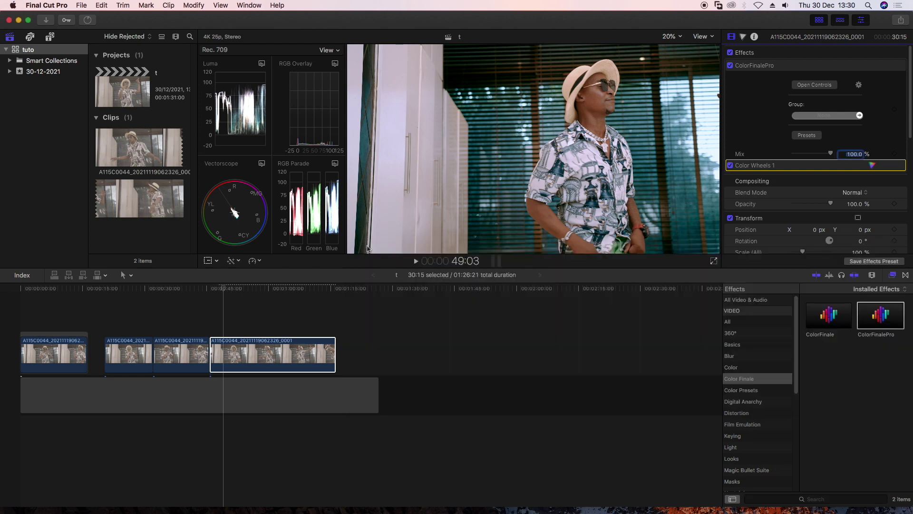